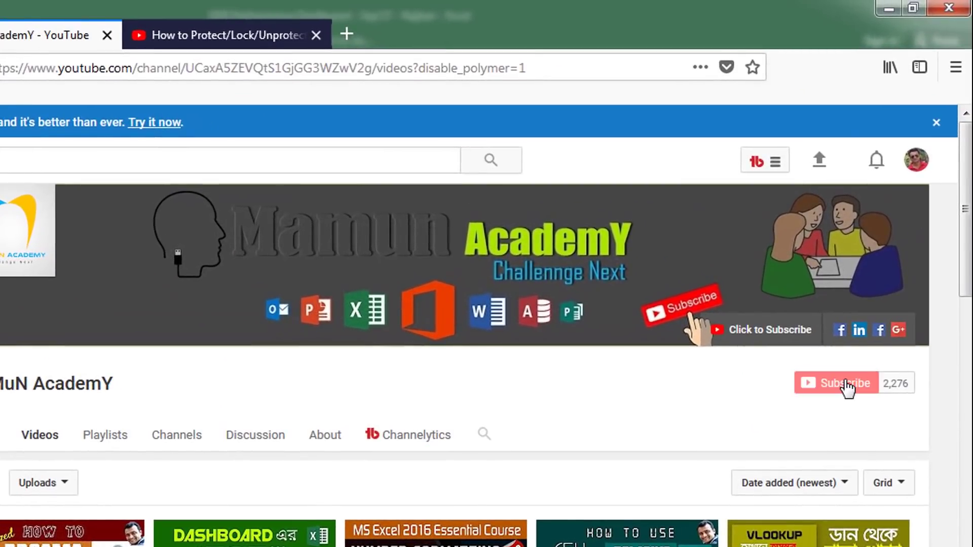
Subscribe to the Excel tutorial channel and set its bell to send all notifications
{"action": "left_click", "coordinate": [847, 388]}
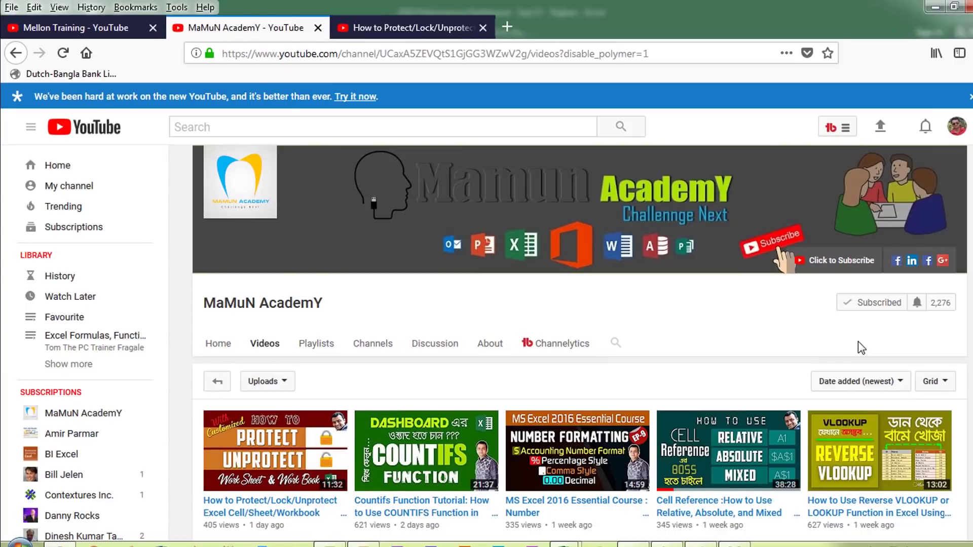
{"action": "left_click", "coordinate": [917, 304]}
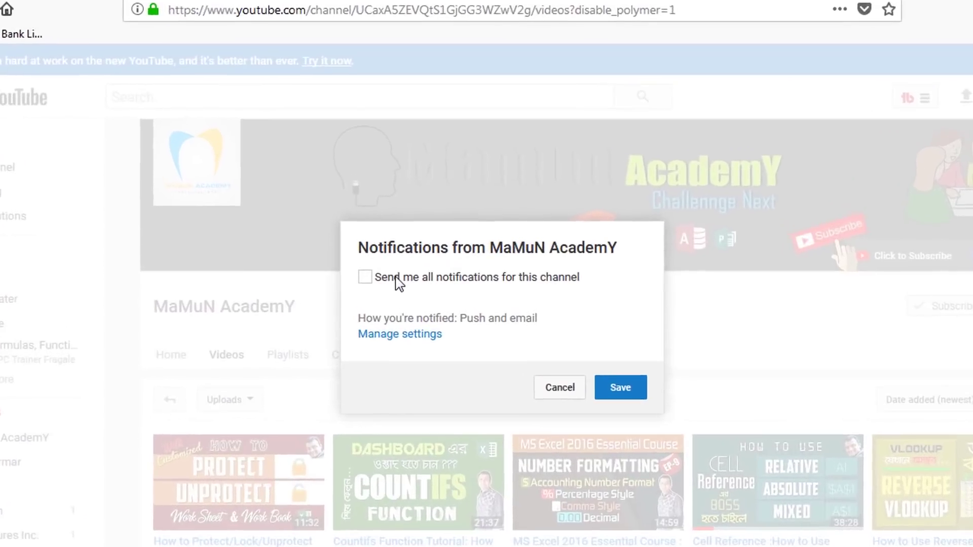
{"action": "left_click", "coordinate": [393, 280]}
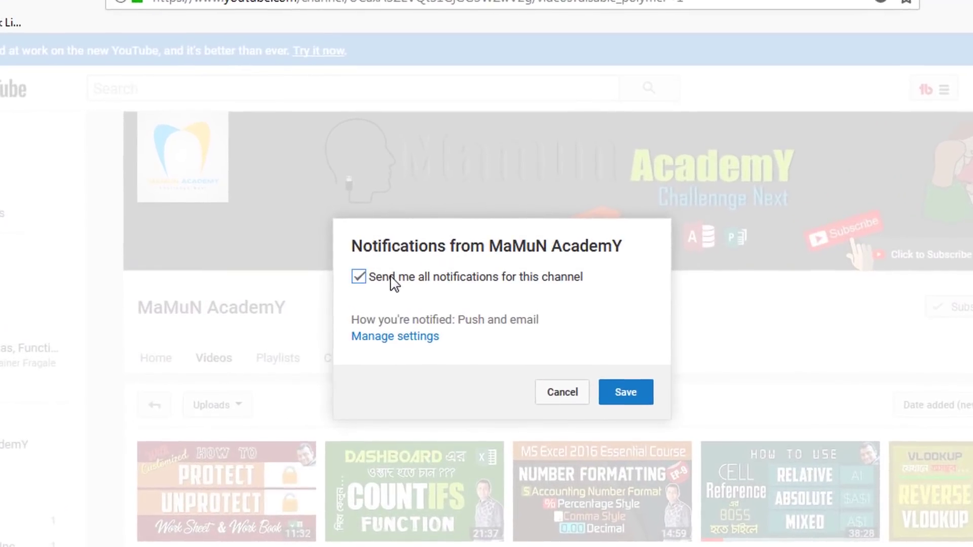
{"action": "left_click", "coordinate": [625, 394]}
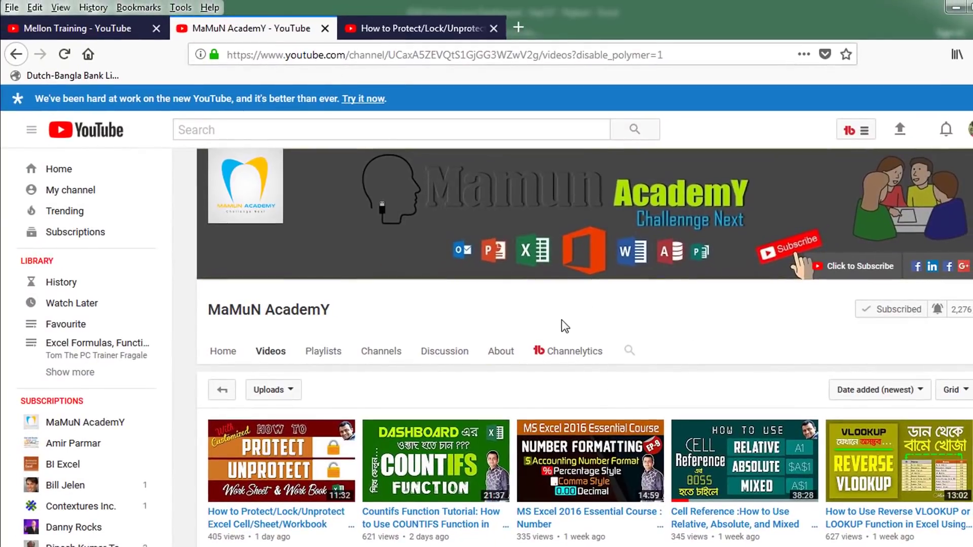
{"action": "left_click", "coordinate": [945, 131]}
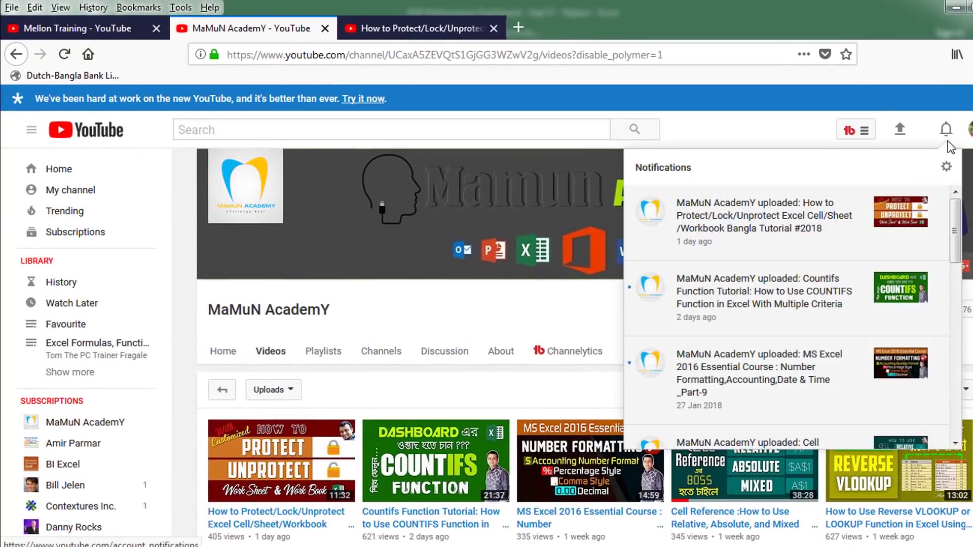
{"action": "left_click", "coordinate": [946, 132]}
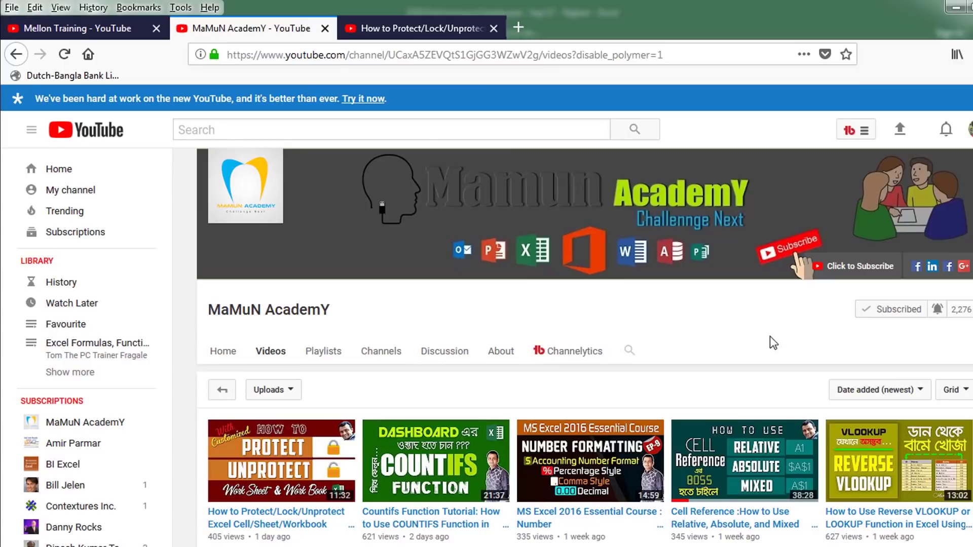
Add the Excel protect/unprotect tutorial to Watch Later and open its video page
{"action": "scroll", "coordinate": [719, 313], "scroll_direction": "down", "scroll_amount": 3}
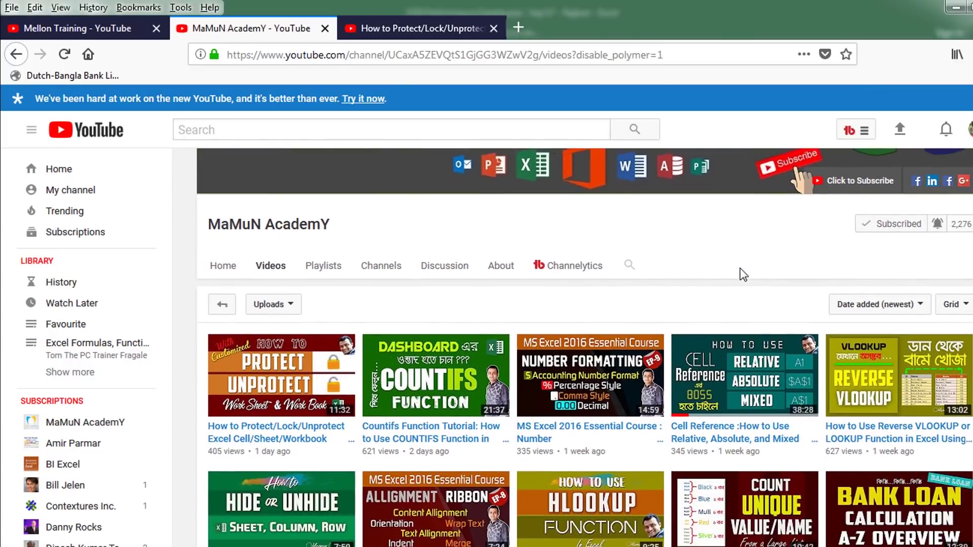
{"action": "mouse_move", "coordinate": [282, 460]}
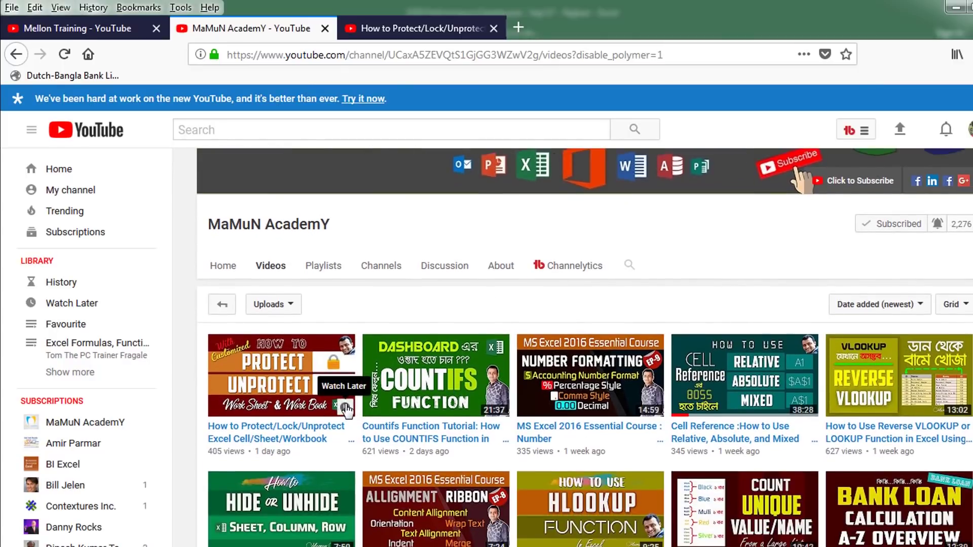
{"action": "left_click", "coordinate": [347, 407]}
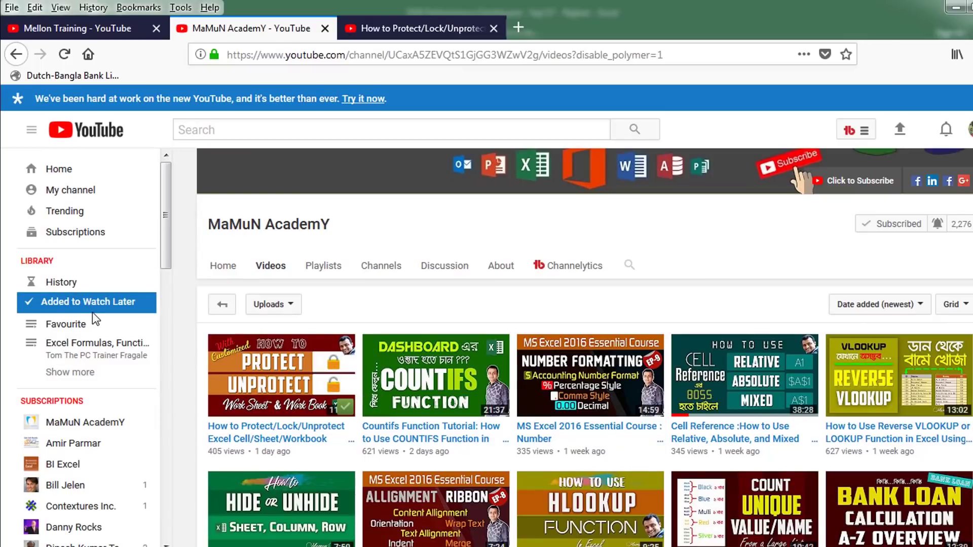
{"action": "left_click", "coordinate": [388, 28]}
{"action": "scroll", "coordinate": [354, 243], "scroll_direction": "up", "scroll_amount": 3}
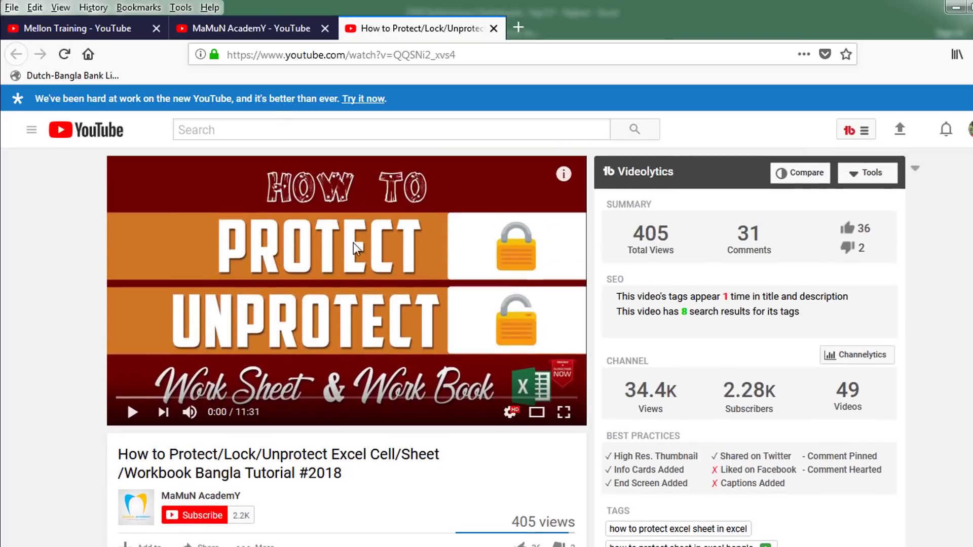
{"action": "scroll", "coordinate": [278, 303], "scroll_direction": "down", "scroll_amount": 5}
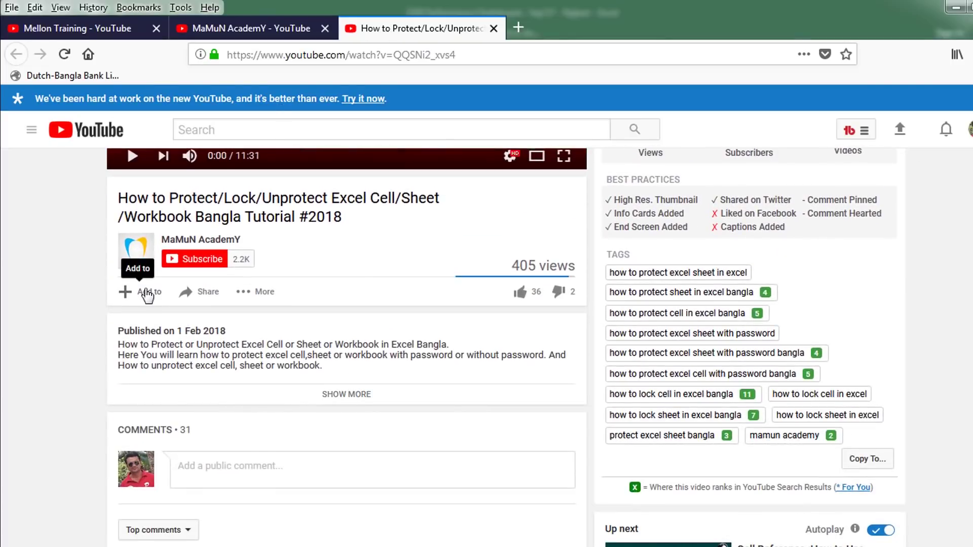
{"action": "left_click", "coordinate": [148, 294]}
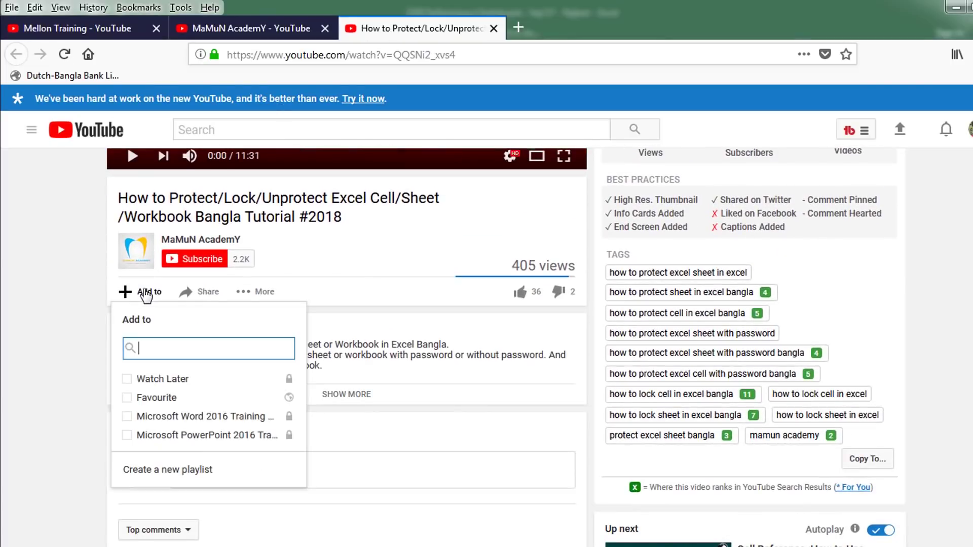
{"action": "left_click", "coordinate": [126, 379]}
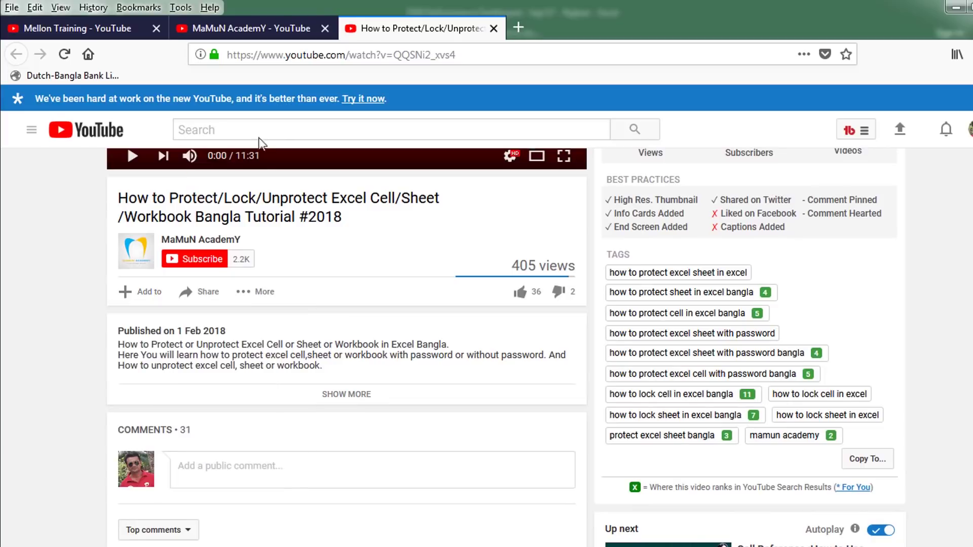
{"action": "scroll", "coordinate": [32, 177], "scroll_direction": "up", "scroll_amount": 5}
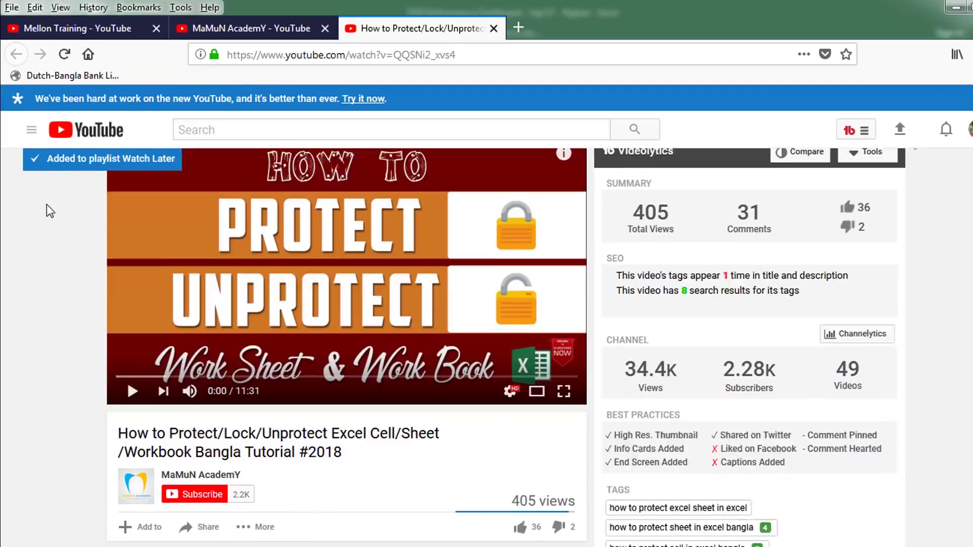
{"action": "left_click", "coordinate": [33, 132]}
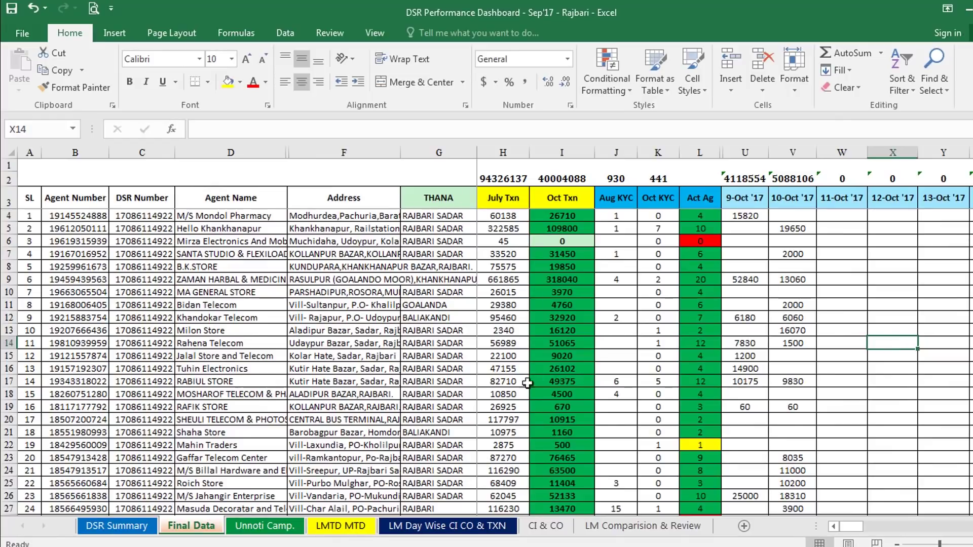
Inspect the Act Ag column values, including the red zero in L6 and yellow L22
{"action": "left_click", "coordinate": [703, 218]}
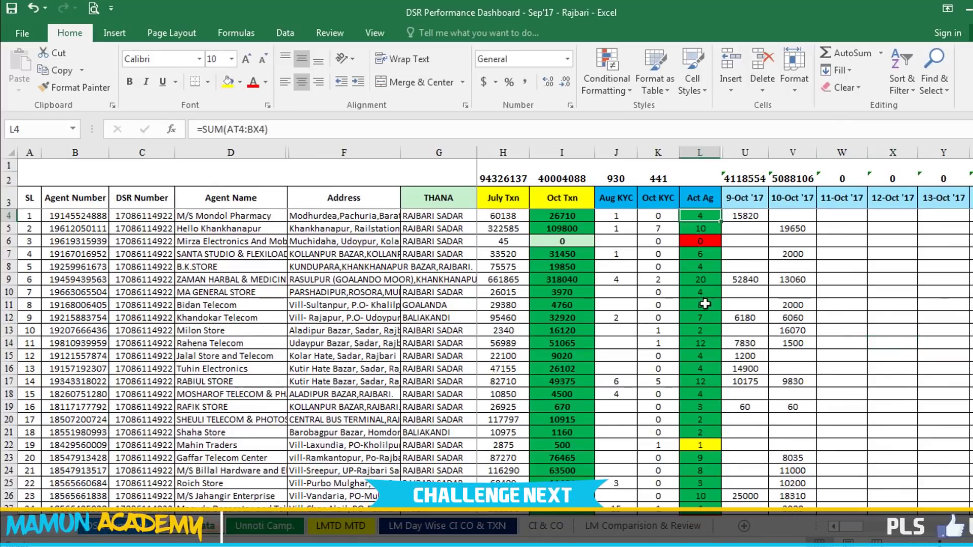
{"action": "key", "text": "Down"}
{"action": "key", "text": "Down"}
{"action": "key", "text": "Down"}
{"action": "key", "text": "Up"}
{"action": "key", "text": "Up"}
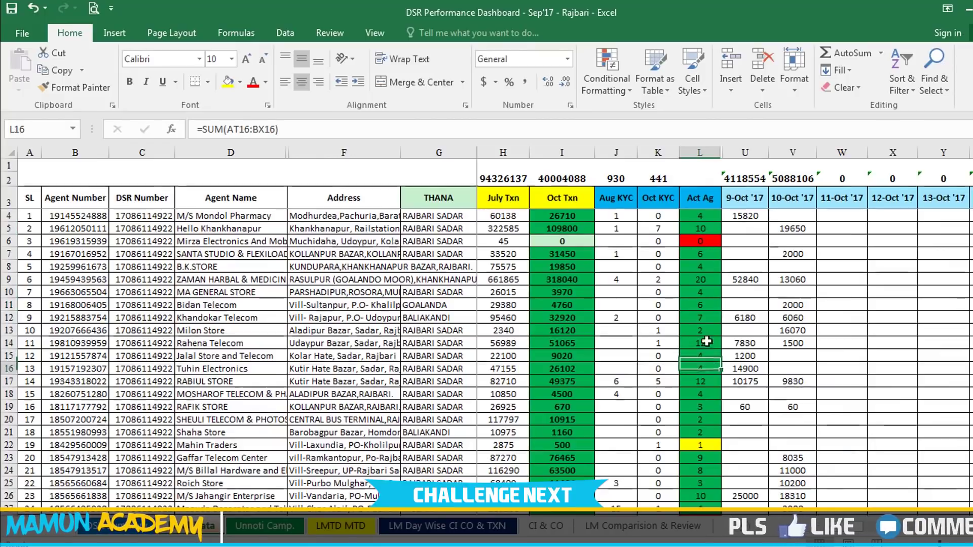
{"action": "key", "text": "shift+Up"}
{"action": "left_click", "coordinate": [701, 242]}
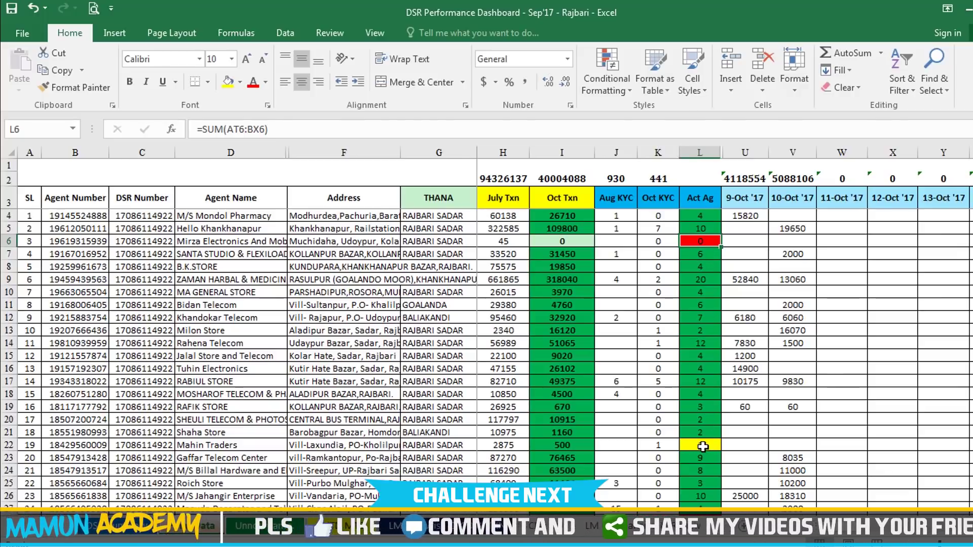
{"action": "left_click", "coordinate": [703, 446]}
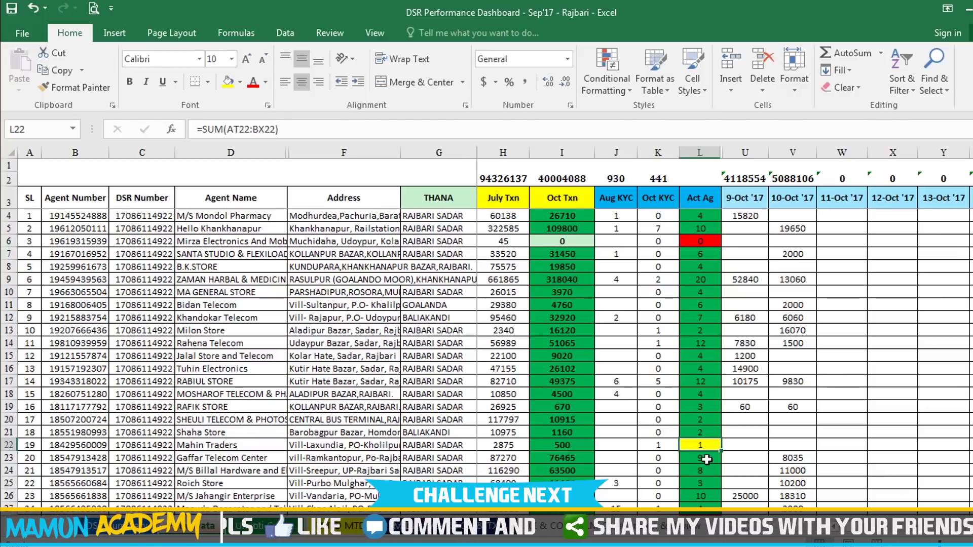
Change Act Ag cell L9 from 20 to 0 so it shows red
{"action": "left_click", "coordinate": [698, 280]}
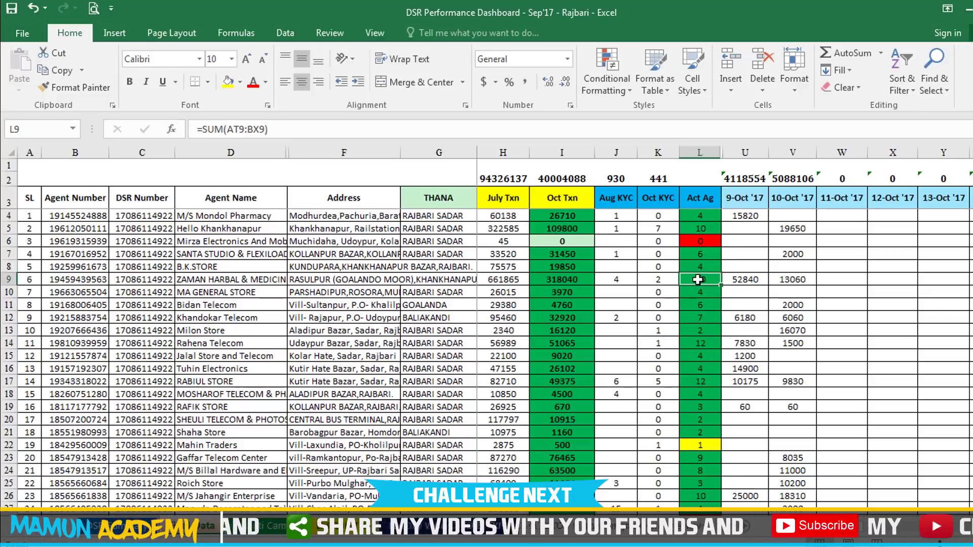
{"action": "type", "text": "0"}
{"action": "key", "text": "Return"}
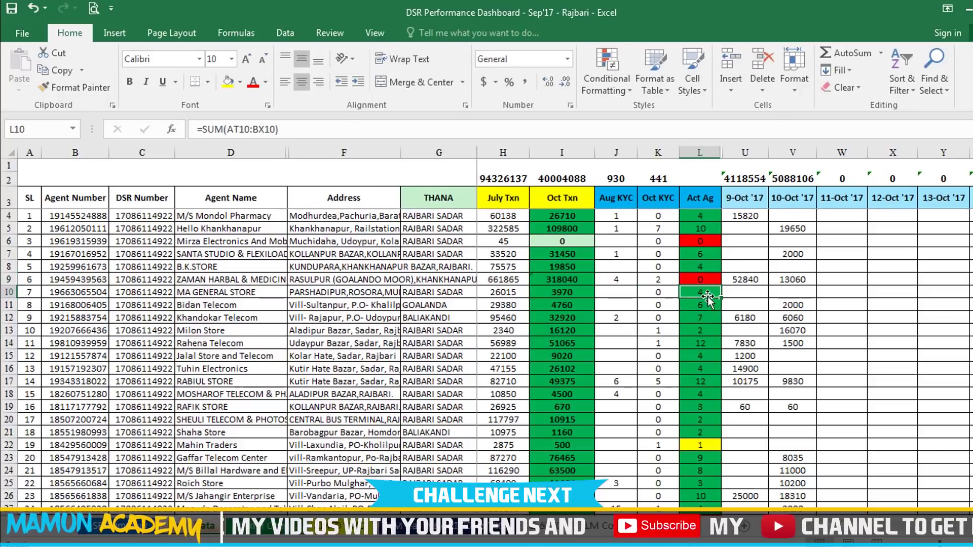
{"action": "key", "text": "ctrl+Page_Up"}
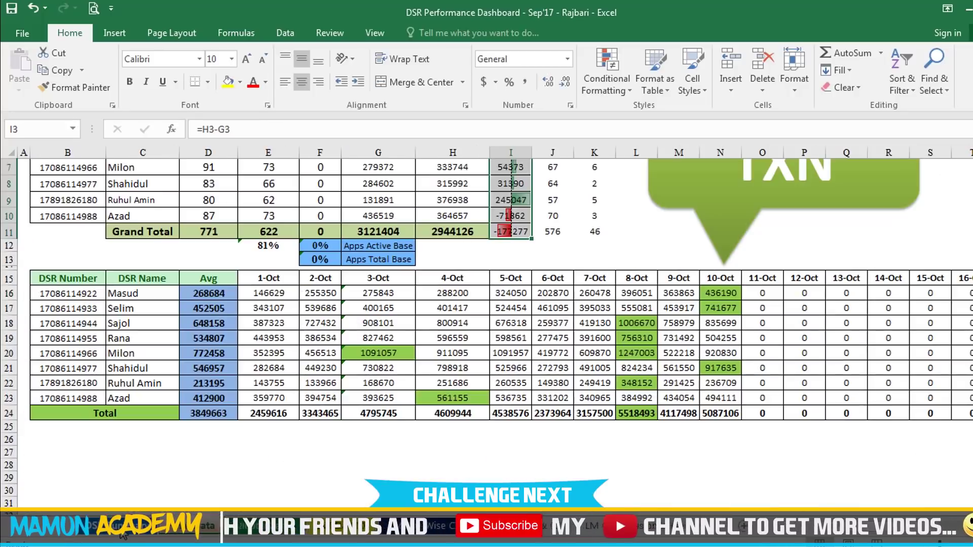
{"action": "scroll", "coordinate": [258, 436], "scroll_direction": "up", "scroll_amount": 2}
{"action": "scroll", "coordinate": [383, 405], "scroll_direction": "down", "scroll_amount": 1}
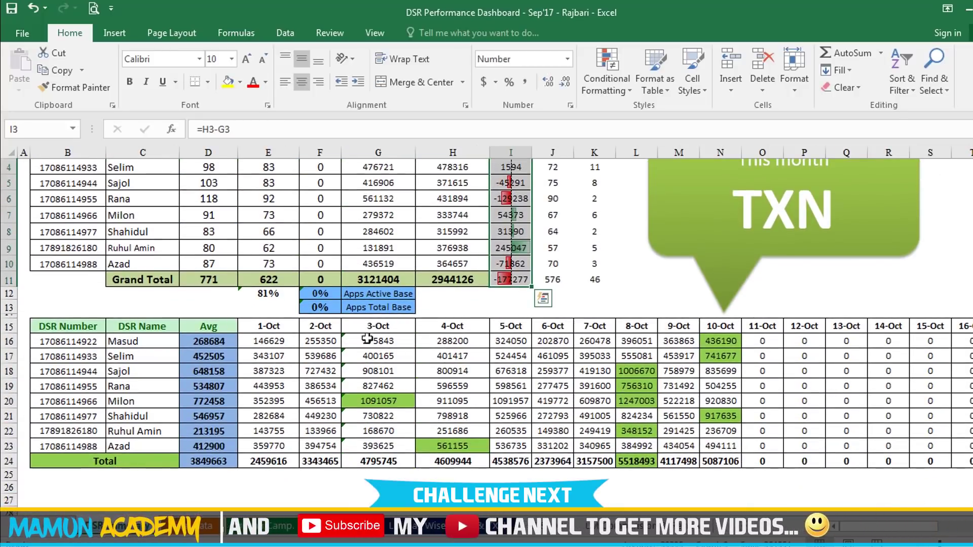
{"action": "left_click_drag", "start_coordinate": [374, 341], "coordinate": [366, 439]}
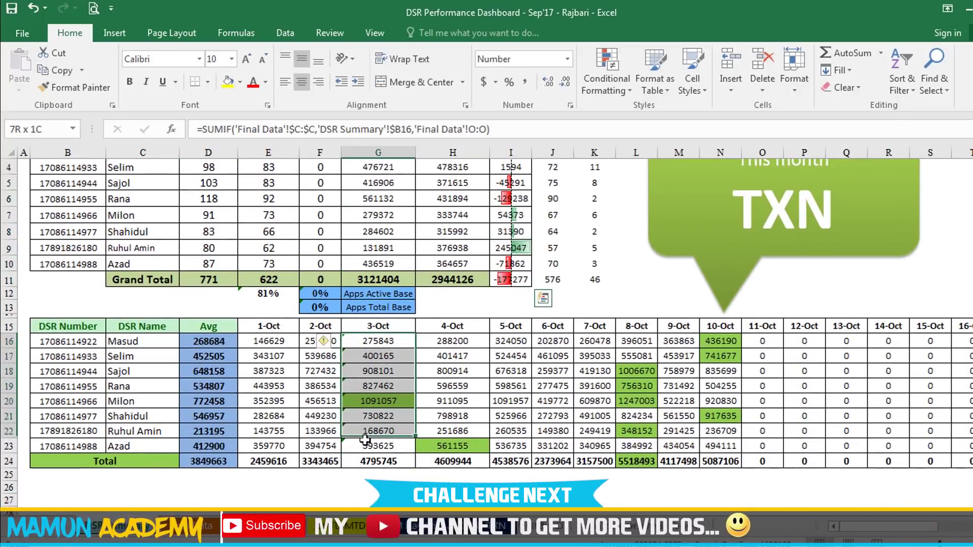
{"action": "left_click", "coordinate": [384, 400]}
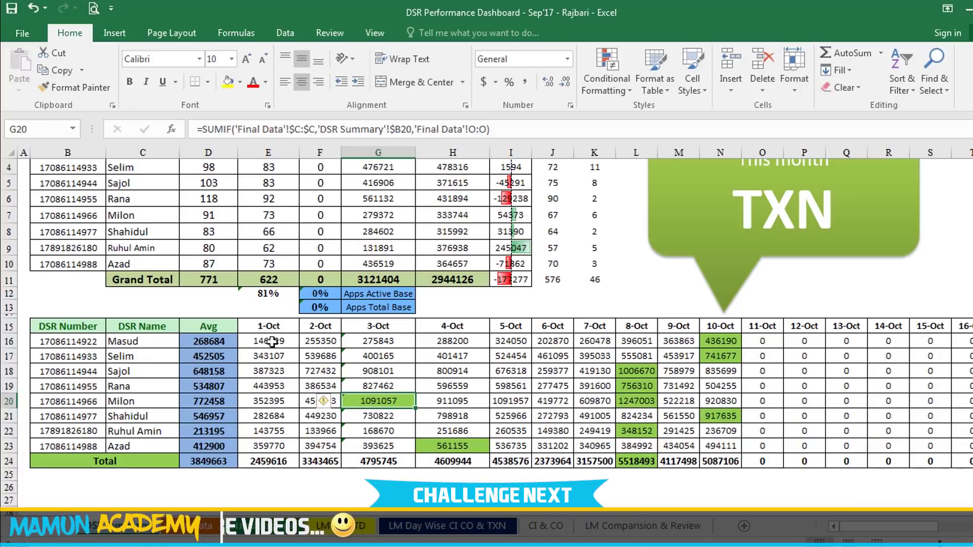
{"action": "left_click_drag", "start_coordinate": [272, 343], "coordinate": [269, 446]}
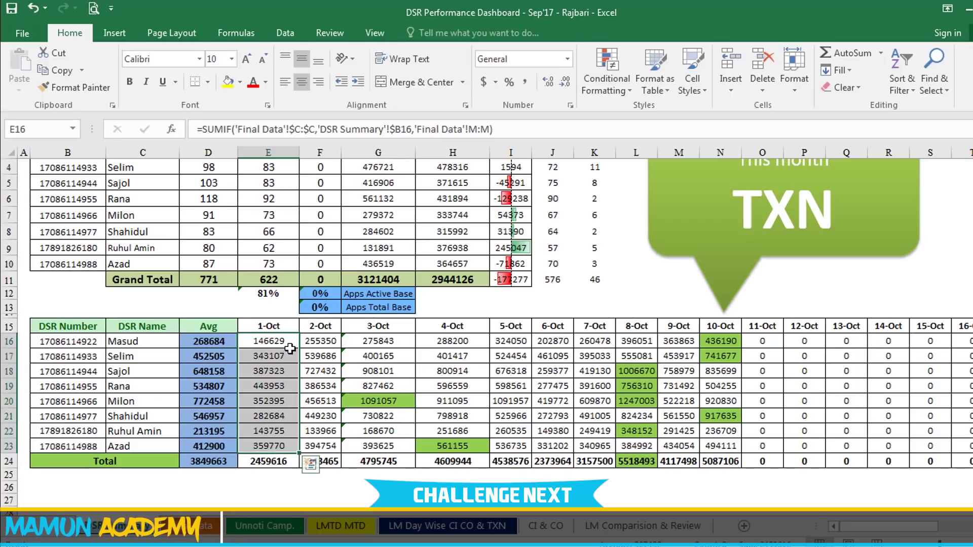
{"action": "left_click_drag", "start_coordinate": [282, 341], "coordinate": [276, 446]}
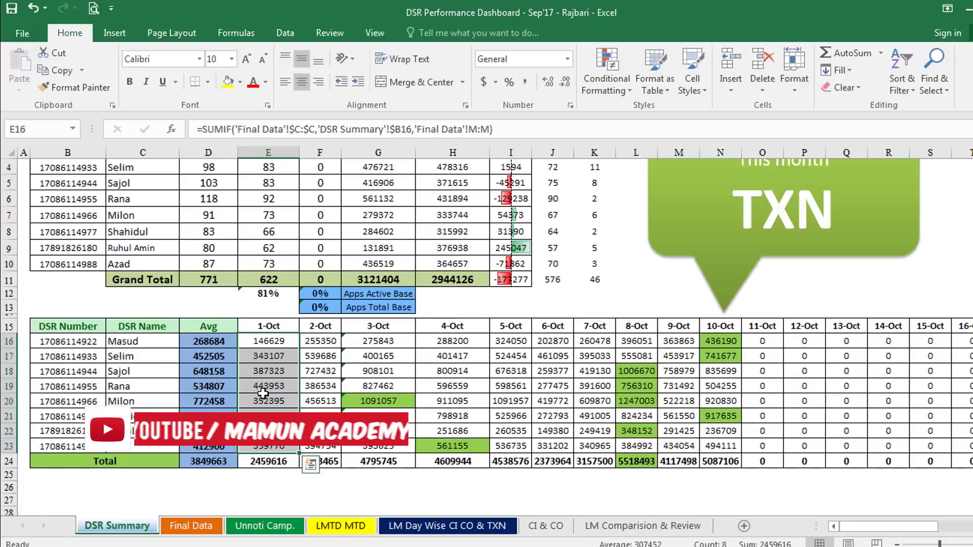
Scroll through the Final Data sheet, then go to the Unnoti Camp. sheet
{"action": "left_click", "coordinate": [204, 530]}
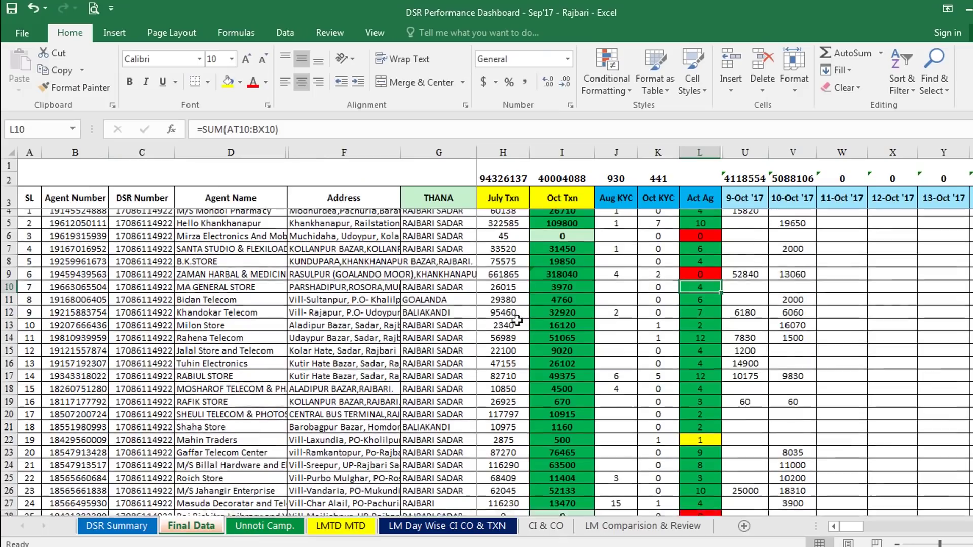
{"action": "scroll", "coordinate": [516, 319], "scroll_direction": "down", "scroll_amount": 6}
{"action": "scroll", "coordinate": [517, 319], "scroll_direction": "down", "scroll_amount": 16}
{"action": "scroll", "coordinate": [518, 312], "scroll_direction": "down", "scroll_amount": 12}
{"action": "scroll", "coordinate": [521, 302], "scroll_direction": "up", "scroll_amount": 1}
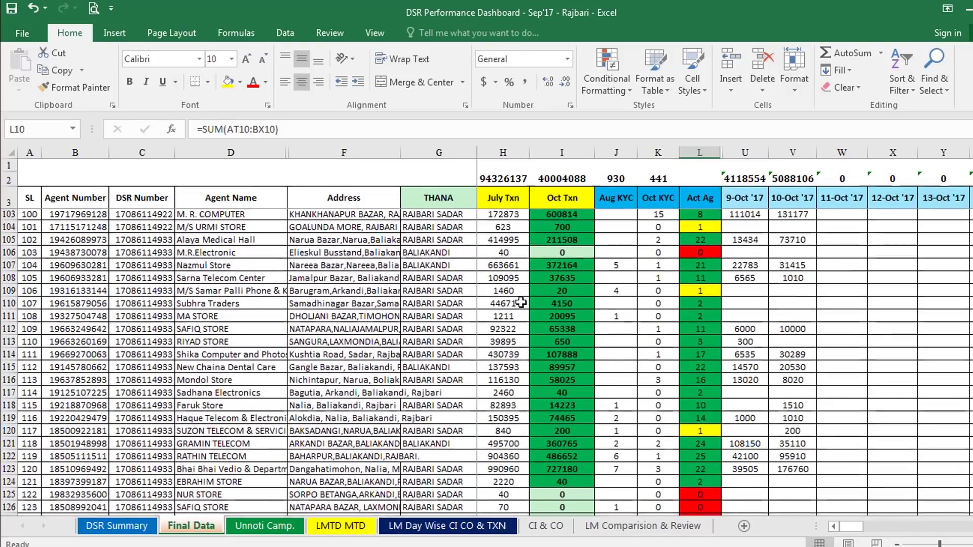
{"action": "scroll", "coordinate": [520, 302], "scroll_direction": "up", "scroll_amount": 10}
{"action": "scroll", "coordinate": [521, 302], "scroll_direction": "up", "scroll_amount": 9}
{"action": "scroll", "coordinate": [520, 303], "scroll_direction": "up", "scroll_amount": 14}
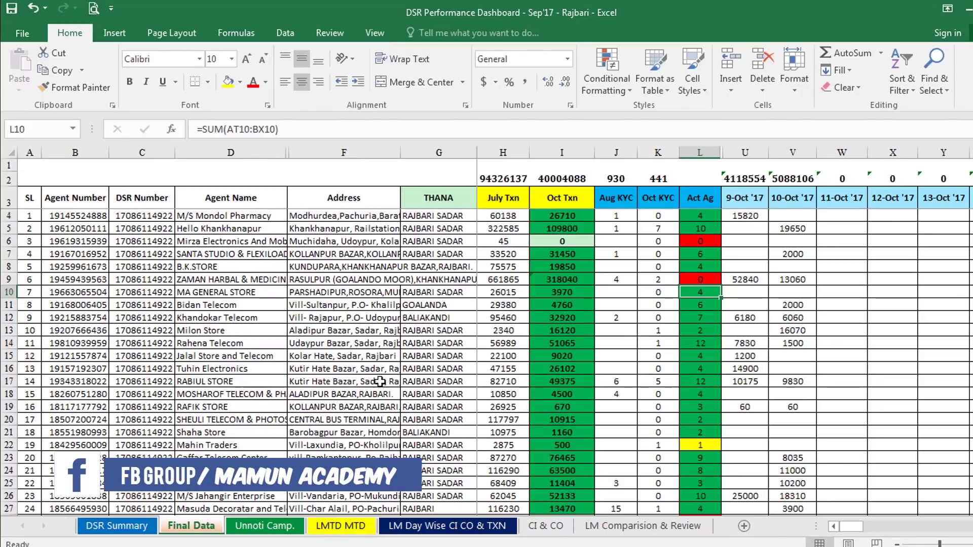
{"action": "left_click", "coordinate": [245, 522]}
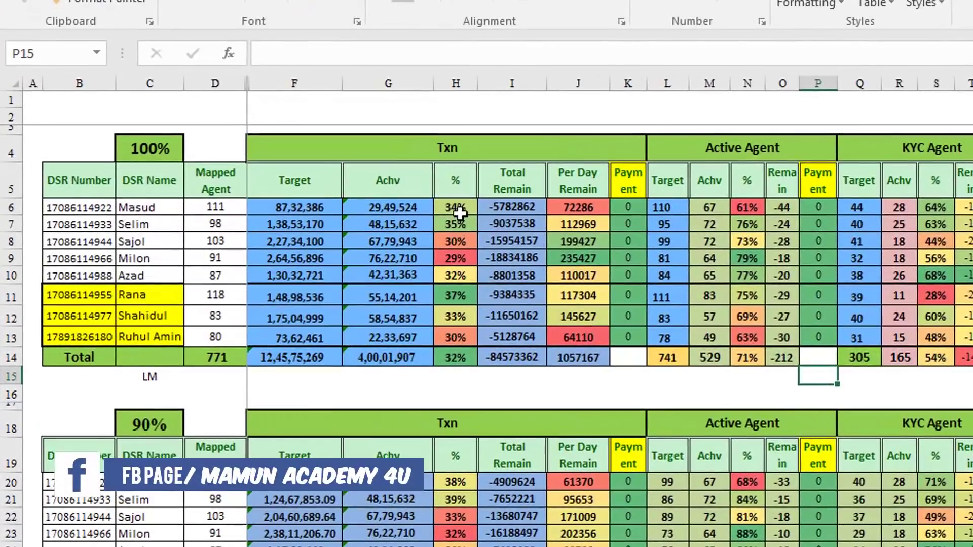
Inspect the Txn percentages in column H, rows 6 to 11
{"action": "left_click", "coordinate": [460, 212]}
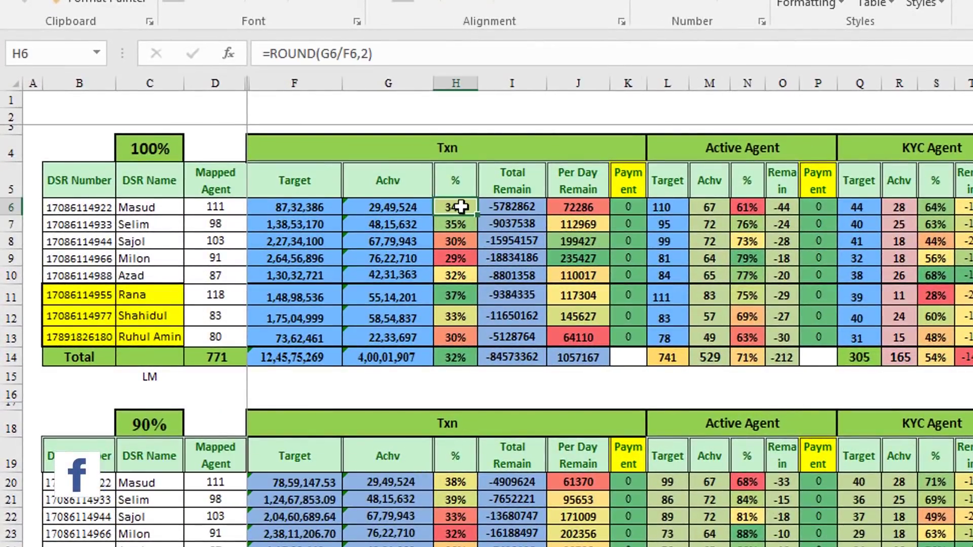
{"action": "left_click", "coordinate": [457, 225]}
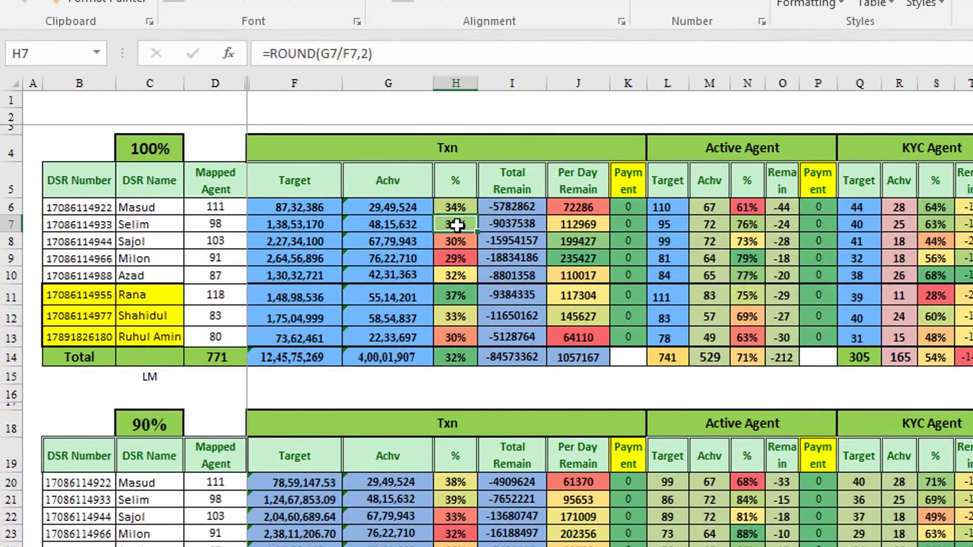
{"action": "left_click", "coordinate": [467, 299]}
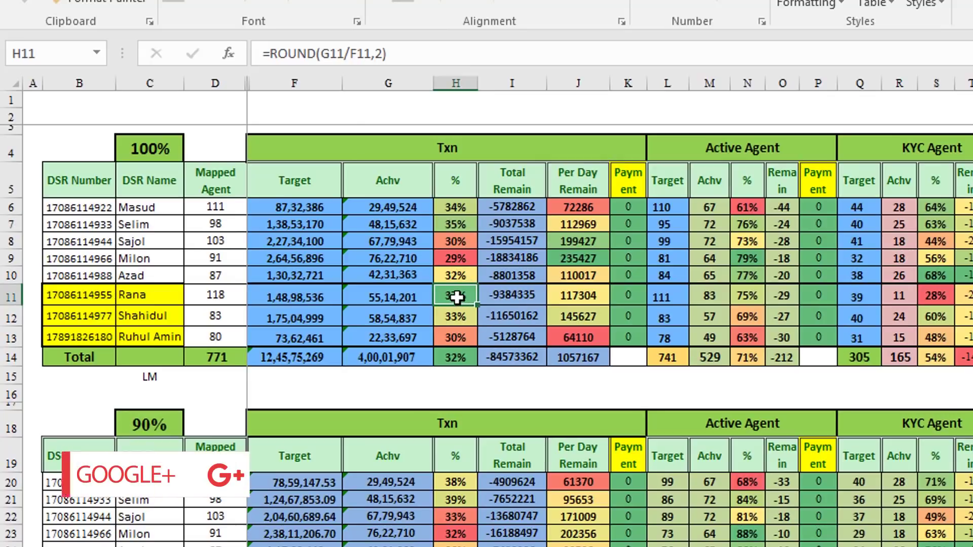
{"action": "left_click", "coordinate": [462, 276]}
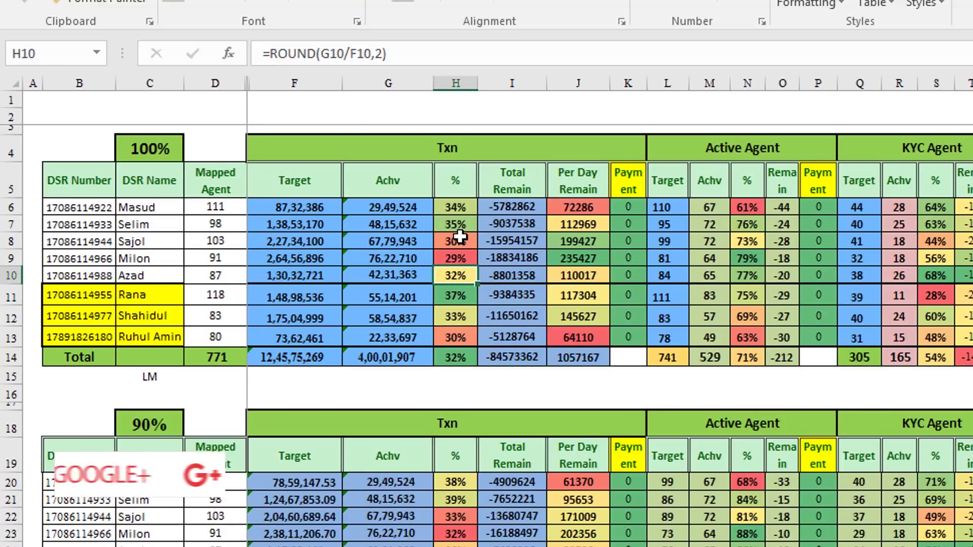
{"action": "left_click", "coordinate": [456, 245]}
{"action": "left_click_drag", "start_coordinate": [447, 251], "coordinate": [446, 260]}
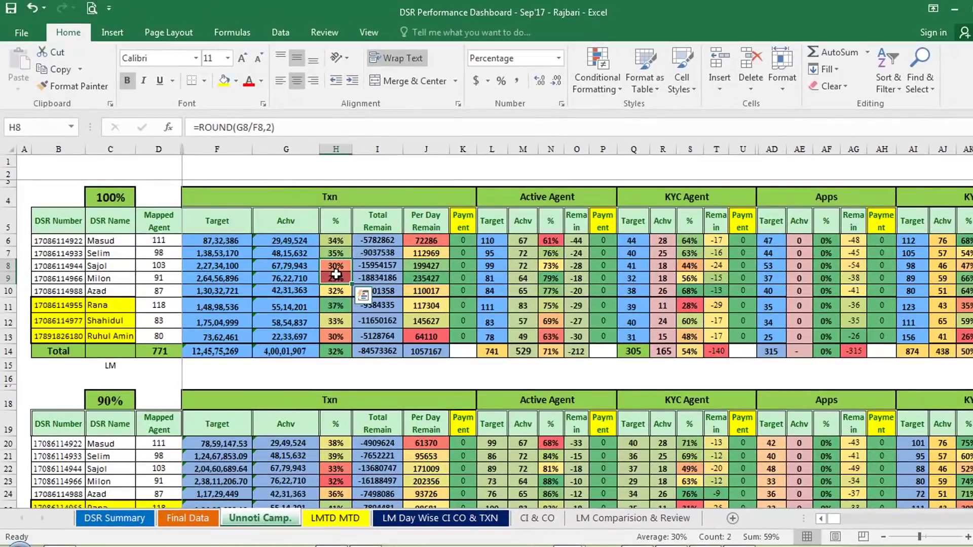
Check the percentage formulas in rows 6–13, then move to the LM Day Wise CI CO & TXN sheet
{"action": "left_click", "coordinate": [336, 242]}
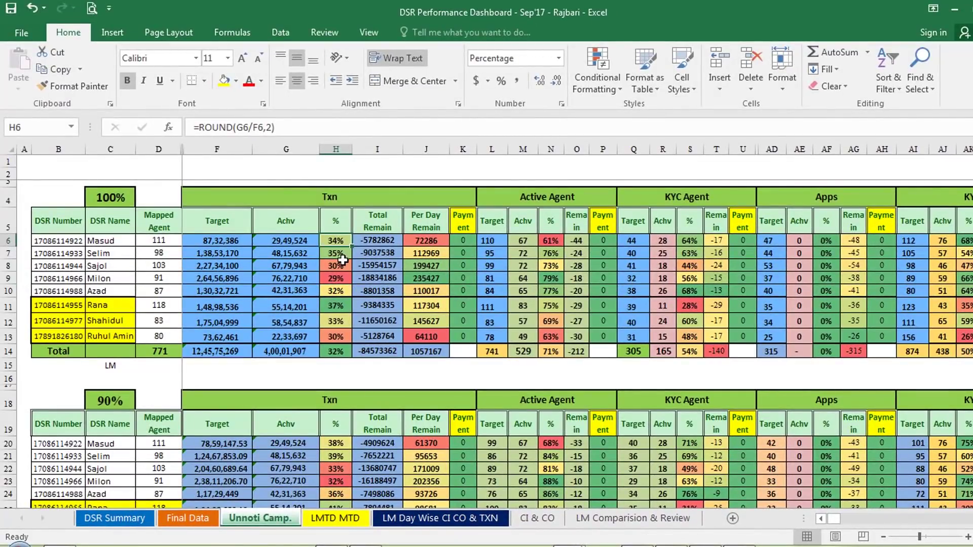
{"action": "left_click", "coordinate": [338, 308]}
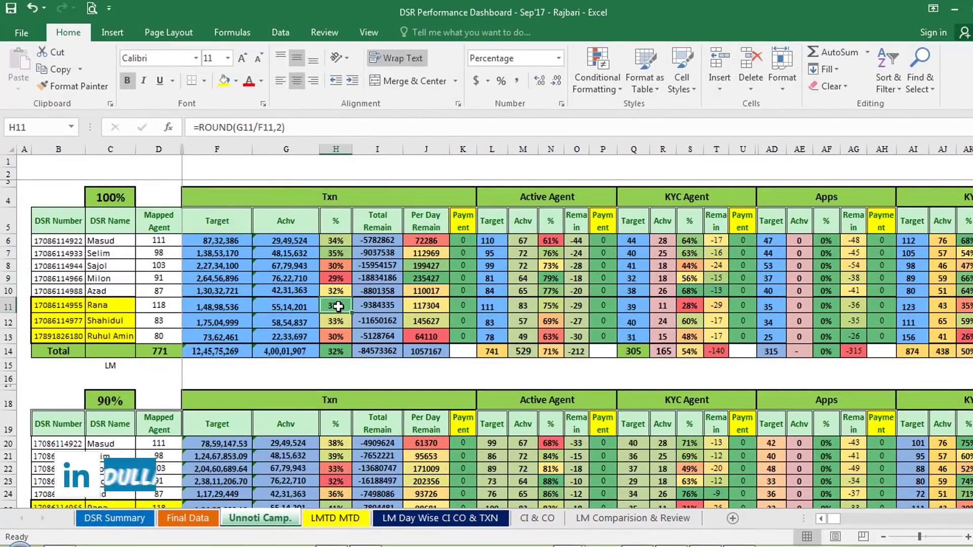
{"action": "left_click", "coordinate": [334, 251]}
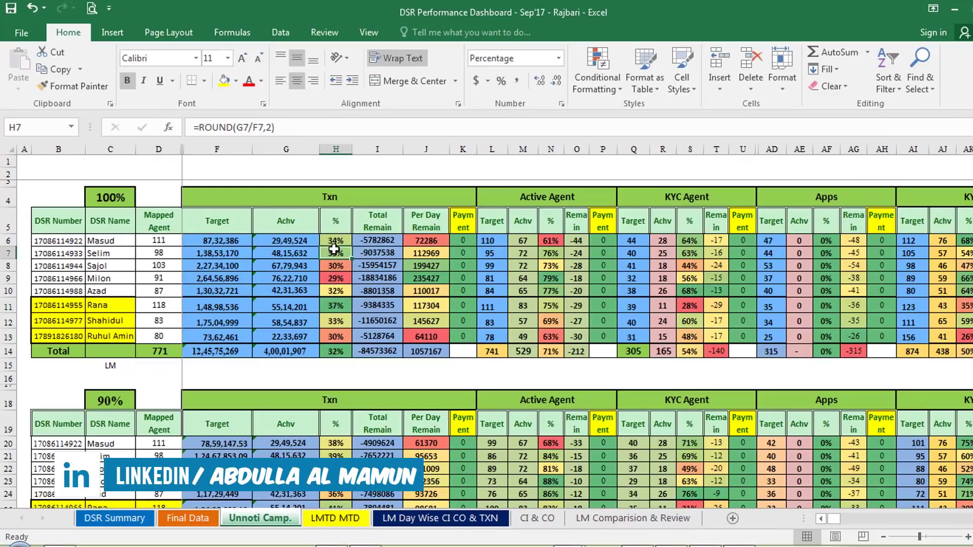
{"action": "left_click", "coordinate": [335, 291]}
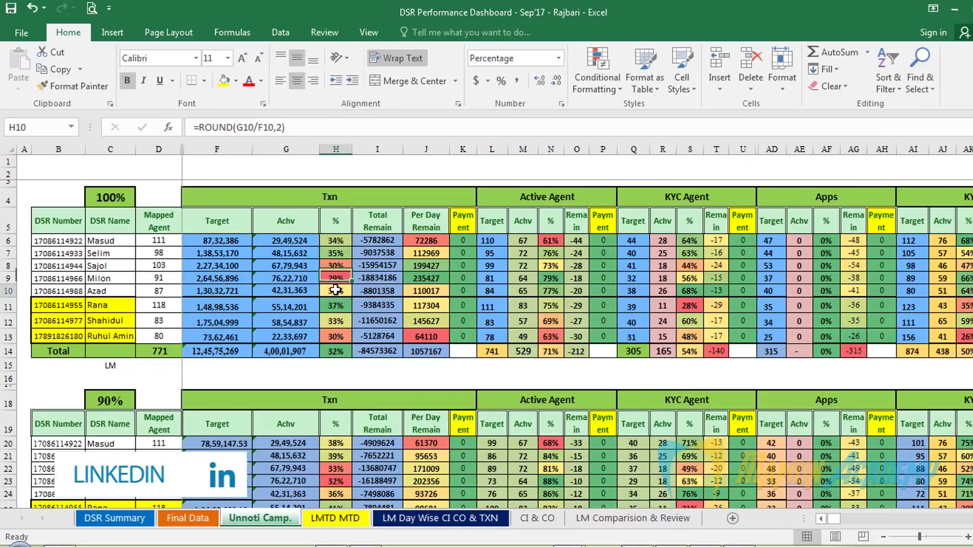
{"action": "left_click", "coordinate": [335, 337]}
{"action": "left_click", "coordinate": [334, 518]}
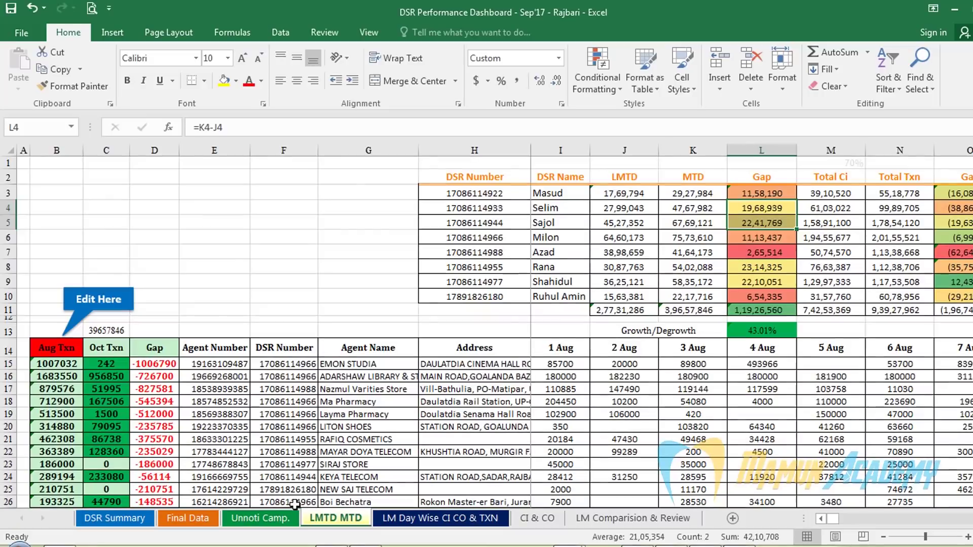
{"action": "left_click", "coordinate": [410, 519]}
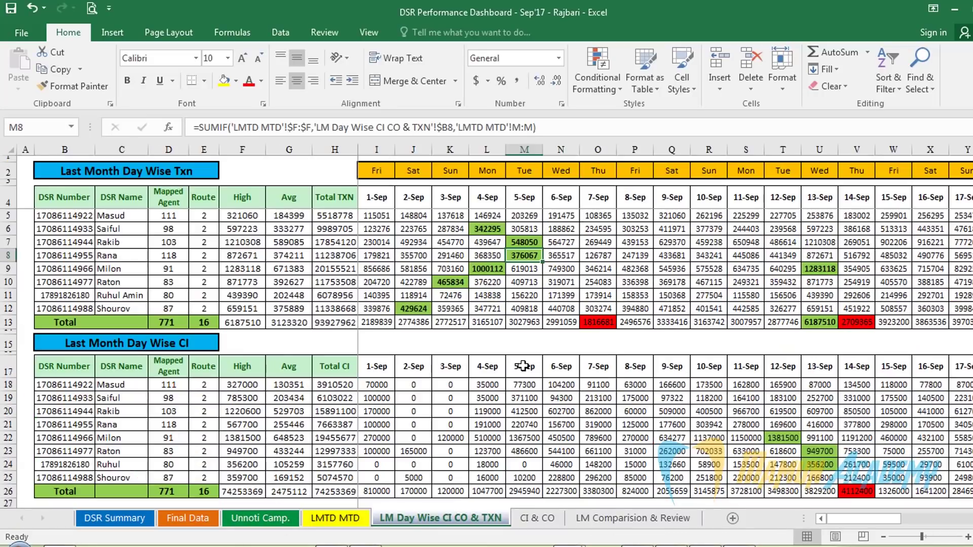
Inspect the daily transaction figures and their formulas on LM Day Wise CI CO & TXN
{"action": "left_click", "coordinate": [659, 237]}
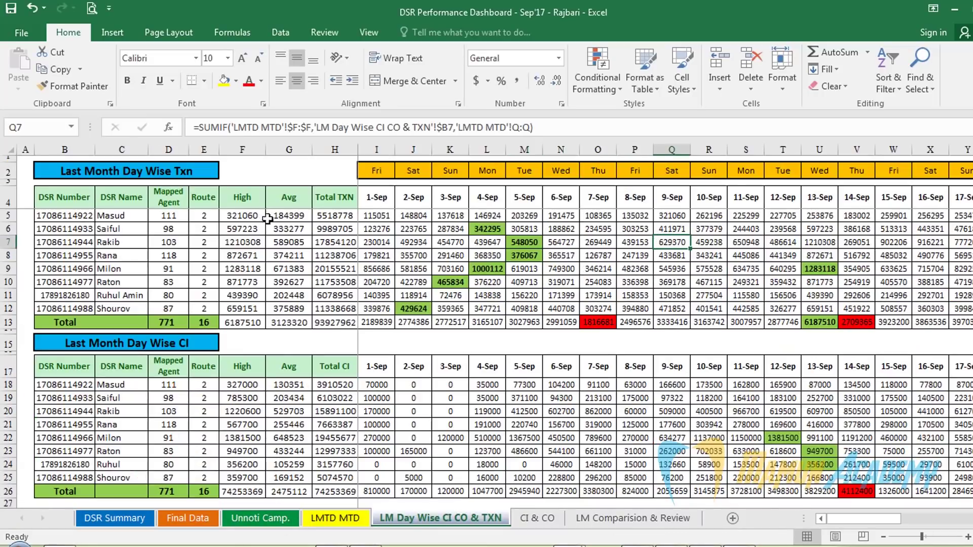
{"action": "left_click_drag", "start_coordinate": [234, 215], "coordinate": [819, 322]}
{"action": "left_click", "coordinate": [581, 278]}
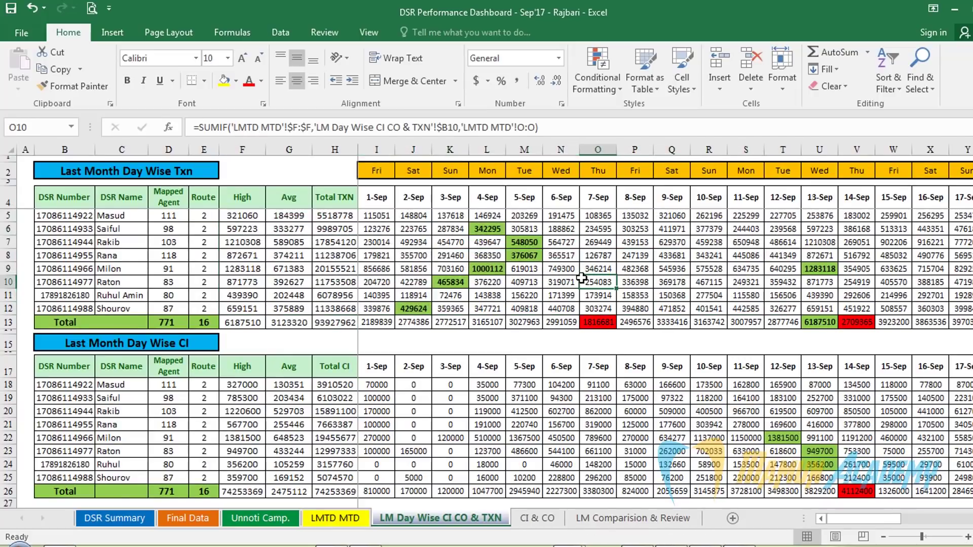
Preview Conditional Formatting's New Rule without applying it, then show the Highlight Cells Rules choices
{"action": "left_click", "coordinate": [597, 81]}
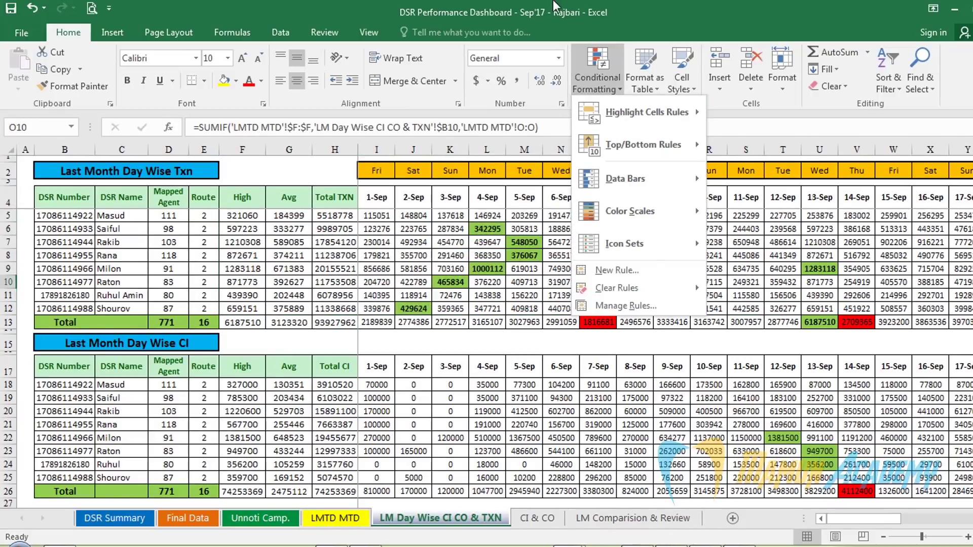
{"action": "left_click", "coordinate": [597, 81]}
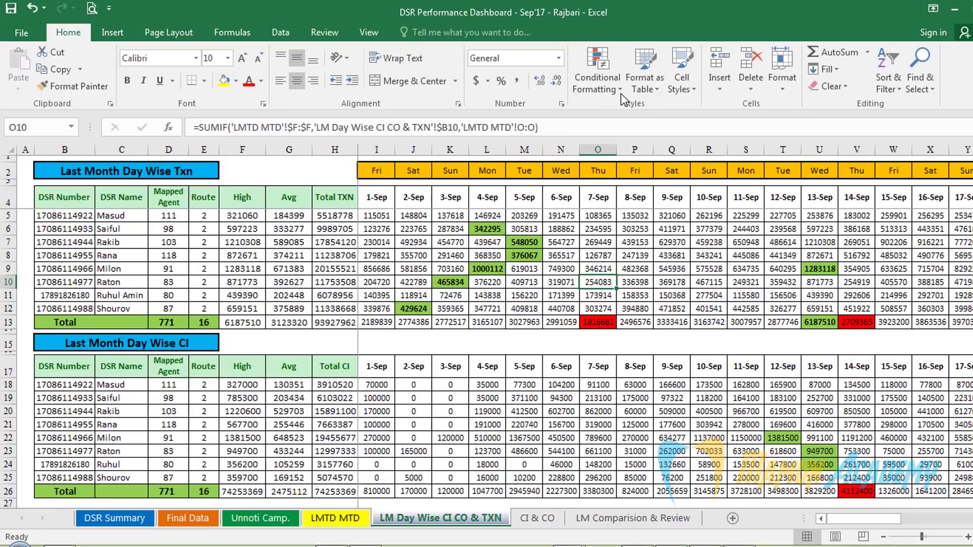
{"action": "left_click", "coordinate": [610, 72]}
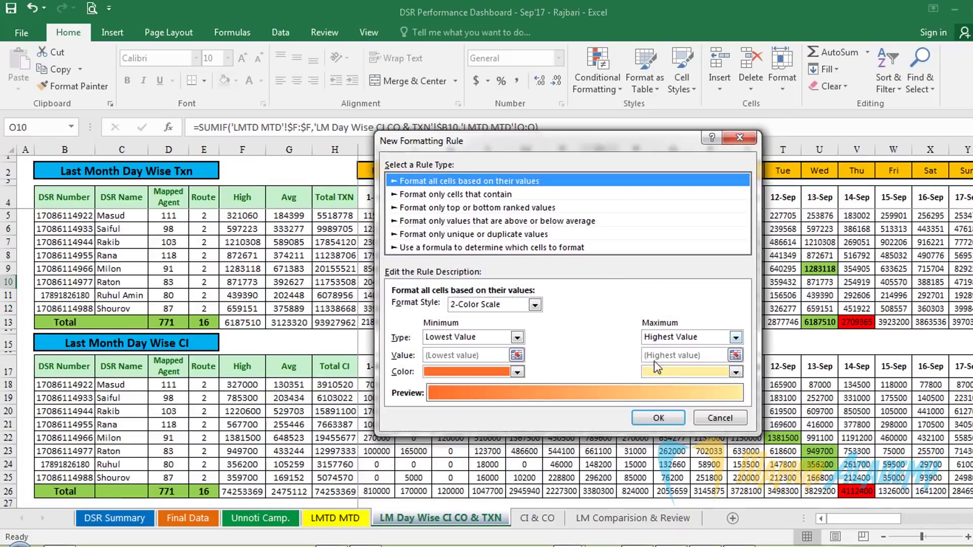
{"action": "left_click", "coordinate": [720, 419]}
{"action": "left_click", "coordinate": [607, 83]}
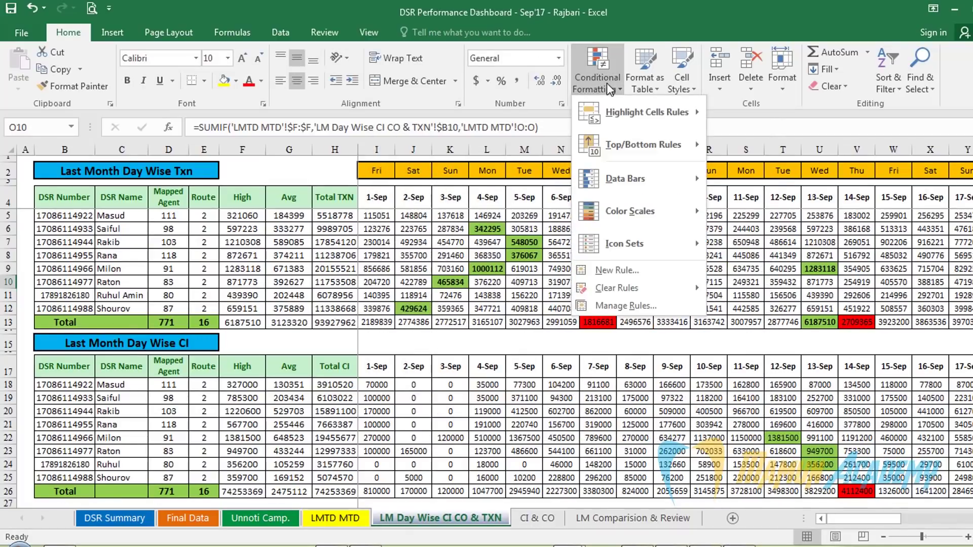
{"action": "mouse_move", "coordinate": [646, 112]}
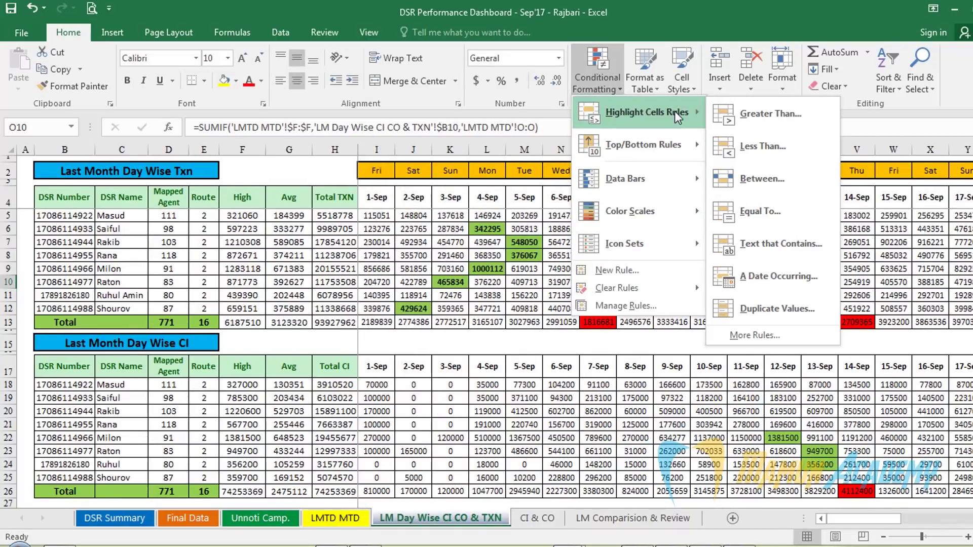
{"action": "key", "text": "Escape"}
{"action": "key", "text": "Escape"}
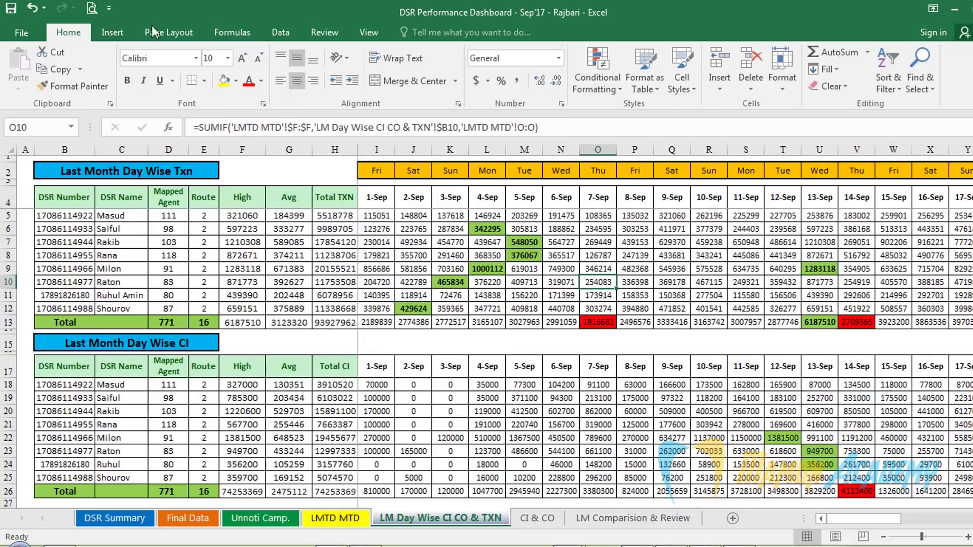
{"action": "left_click", "coordinate": [598, 74]}
{"action": "left_click", "coordinate": [601, 65]}
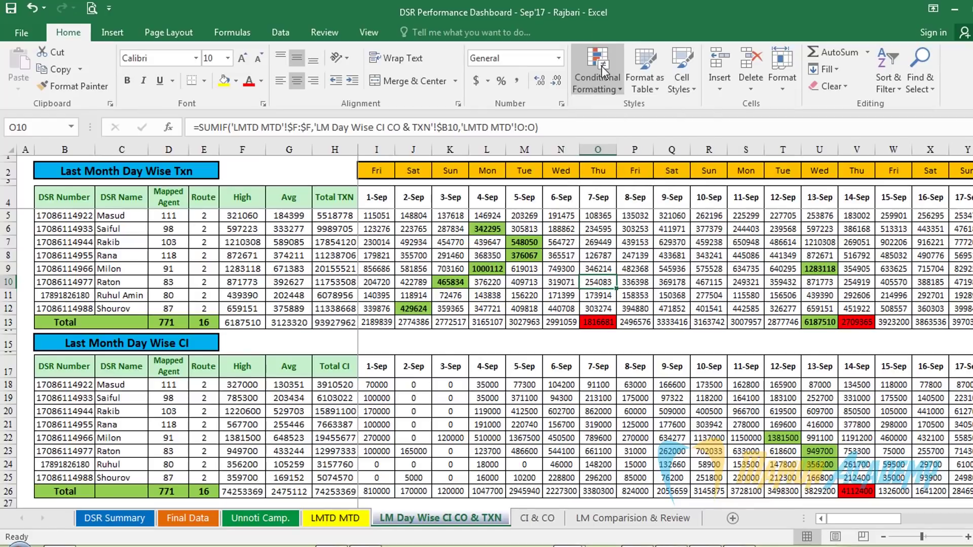
{"action": "left_click", "coordinate": [600, 74]}
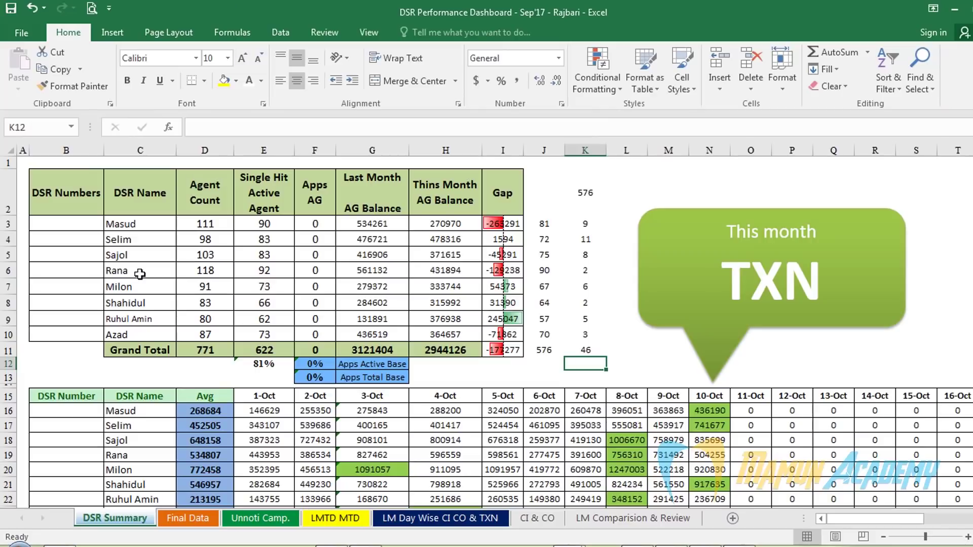
Select the Agent Count values D3:D10 and open the Conditional Formatting menu
{"action": "left_click_drag", "start_coordinate": [137, 232], "coordinate": [140, 334]}
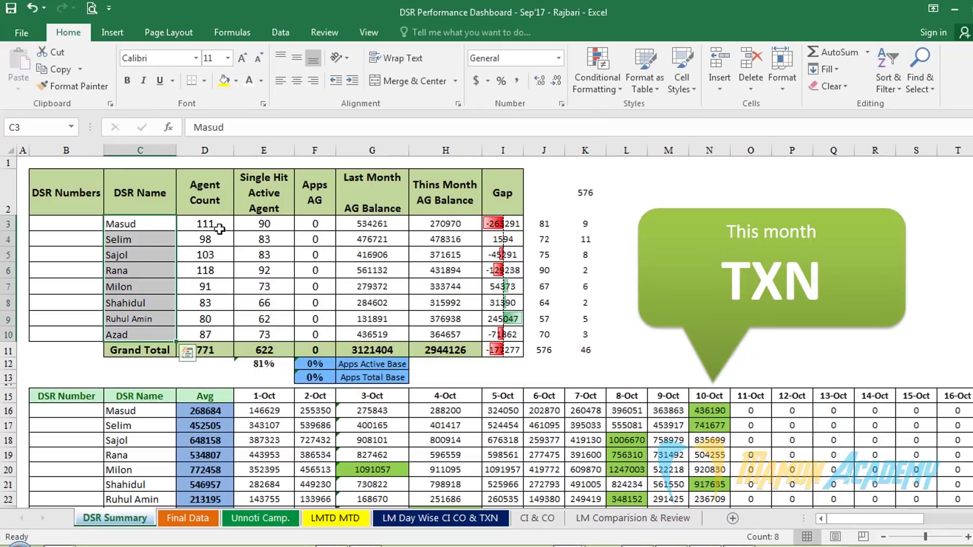
{"action": "left_click_drag", "start_coordinate": [205, 224], "coordinate": [208, 335]}
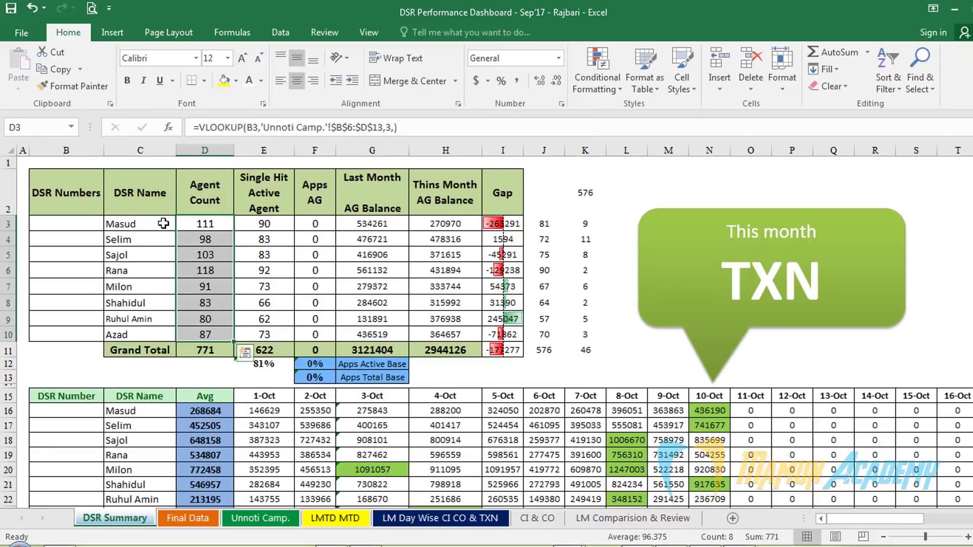
{"action": "left_click_drag", "start_coordinate": [147, 201], "coordinate": [129, 334]}
{"action": "left_click_drag", "start_coordinate": [205, 195], "coordinate": [201, 341]}
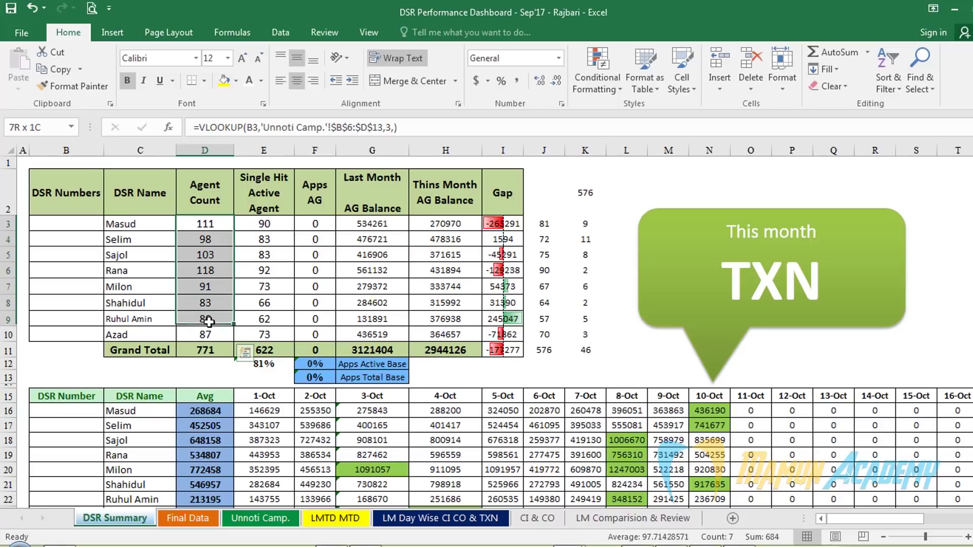
{"action": "left_click_drag", "start_coordinate": [211, 222], "coordinate": [213, 332]}
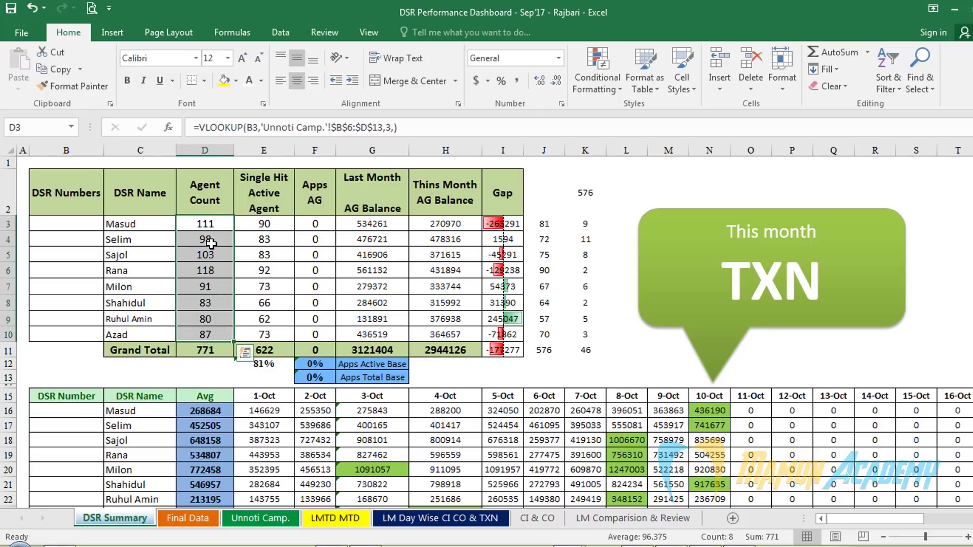
{"action": "left_click", "coordinate": [618, 81]}
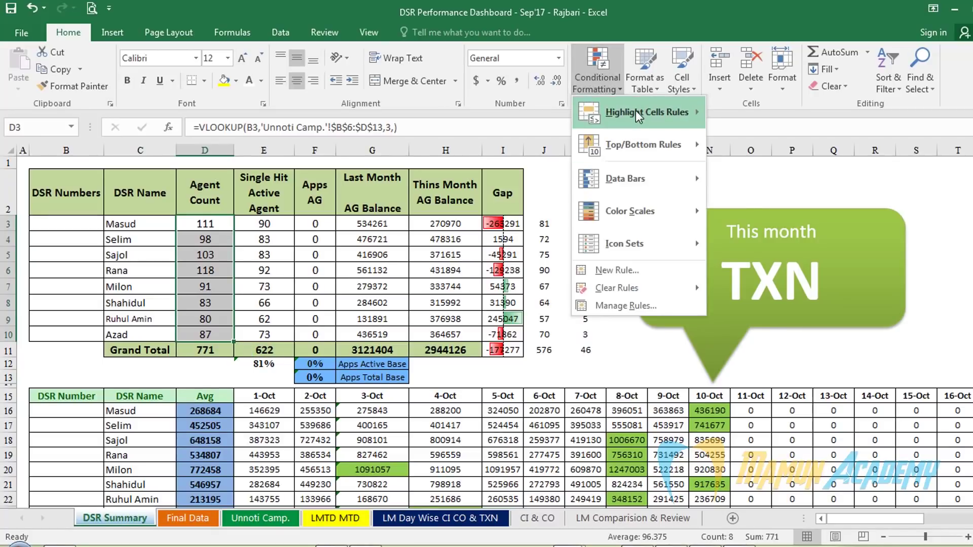
{"action": "mouse_move", "coordinate": [646, 113]}
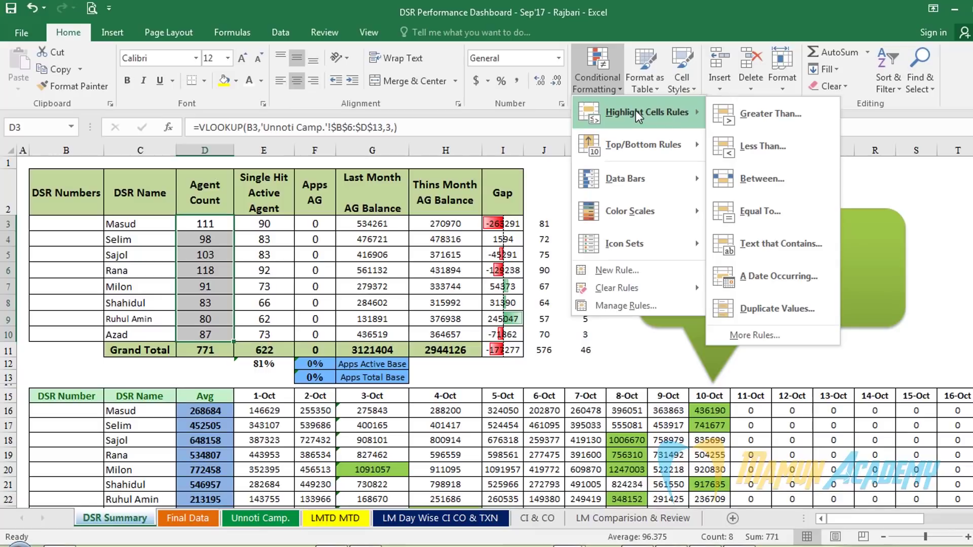
Highlight Agent Counts greater than 100 with Light Red Fill with Dark Red Text
{"action": "left_click", "coordinate": [767, 115]}
{"action": "type", "text": "99"}
{"action": "left_click_drag", "start_coordinate": [572, 249], "coordinate": [538, 232]}
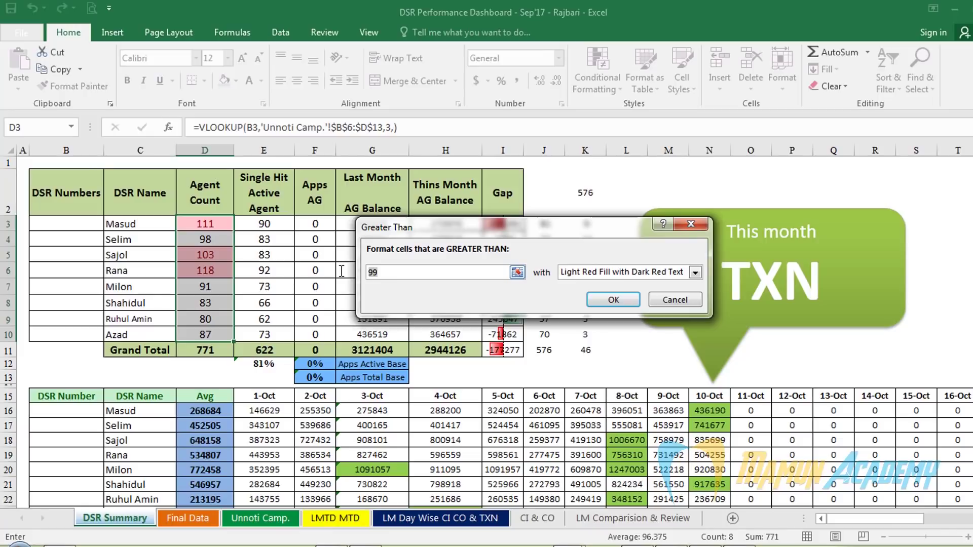
{"action": "type", "text": "80"}
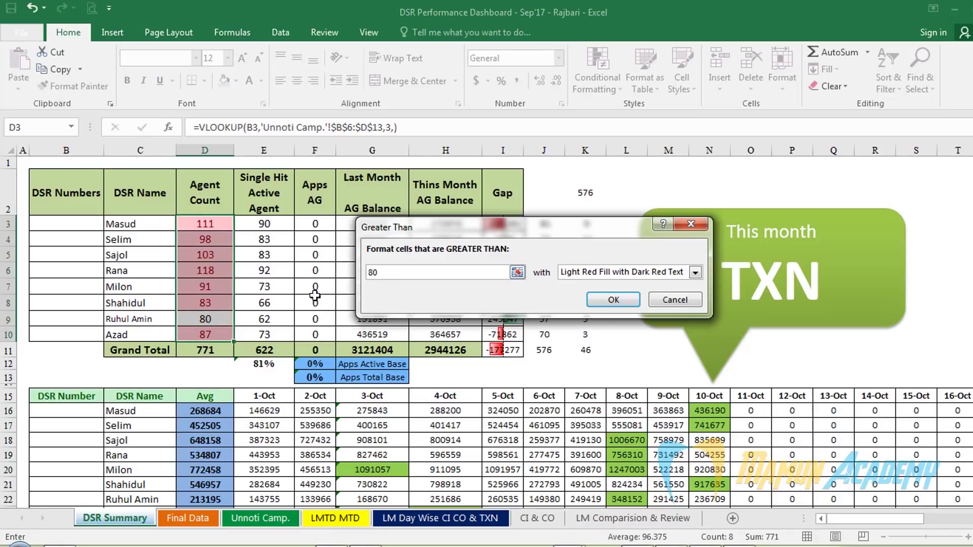
{"action": "type", "text": "100"}
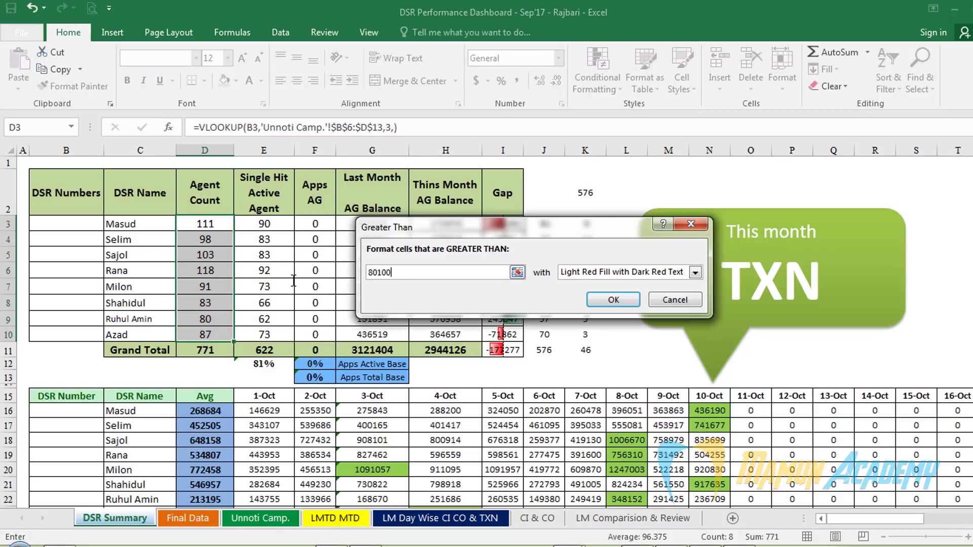
{"action": "key", "text": "BackSpace"}
{"action": "key", "text": "BackSpace"}
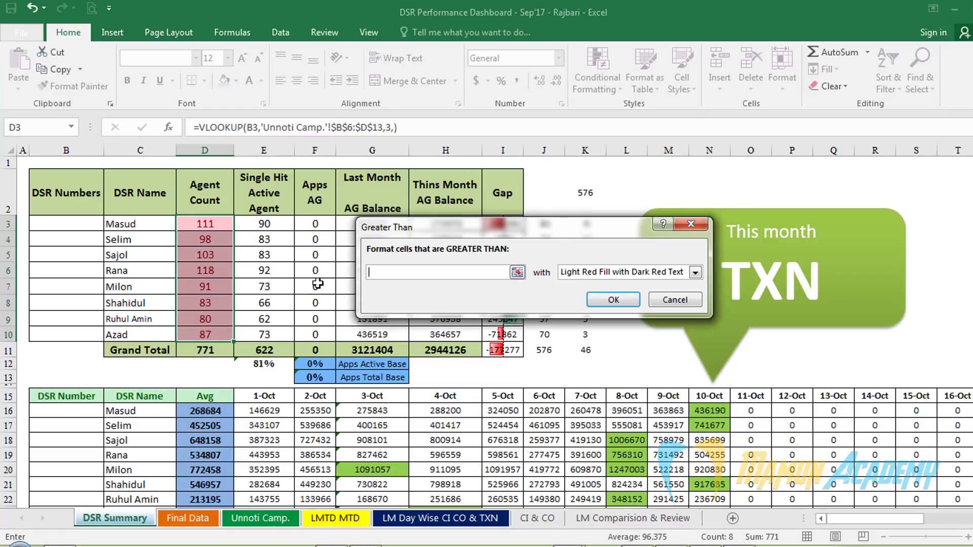
{"action": "type", "text": "100"}
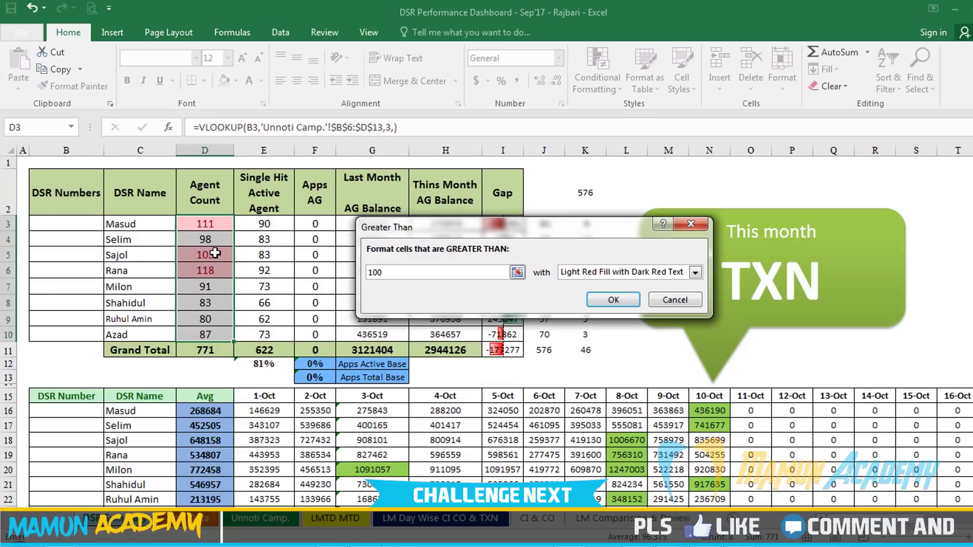
{"action": "left_click", "coordinate": [613, 300]}
Check the highlighted Agent Counts in rows 3, 5, 6 and 9, then reselect D3:D10
{"action": "left_click", "coordinate": [199, 316]}
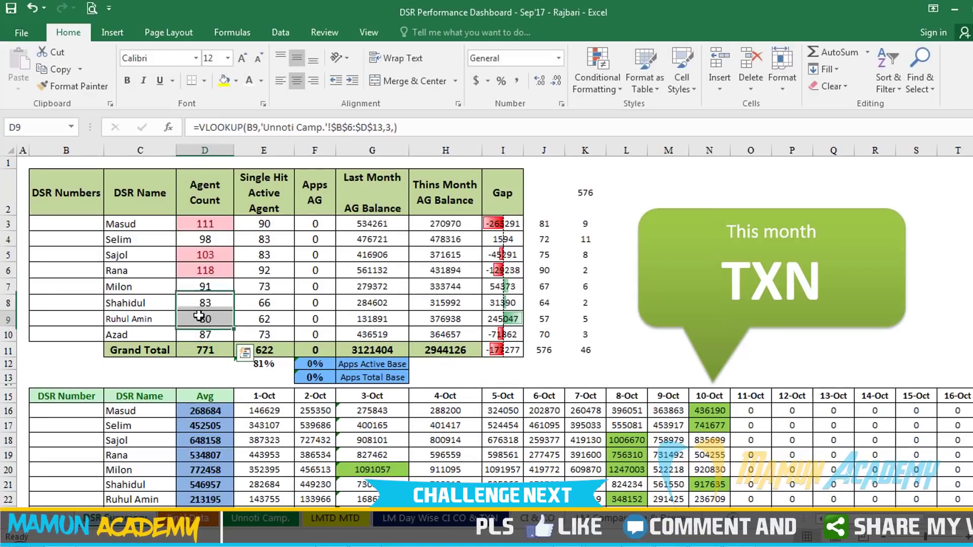
{"action": "left_click", "coordinate": [209, 224]}
{"action": "left_click", "coordinate": [213, 254]}
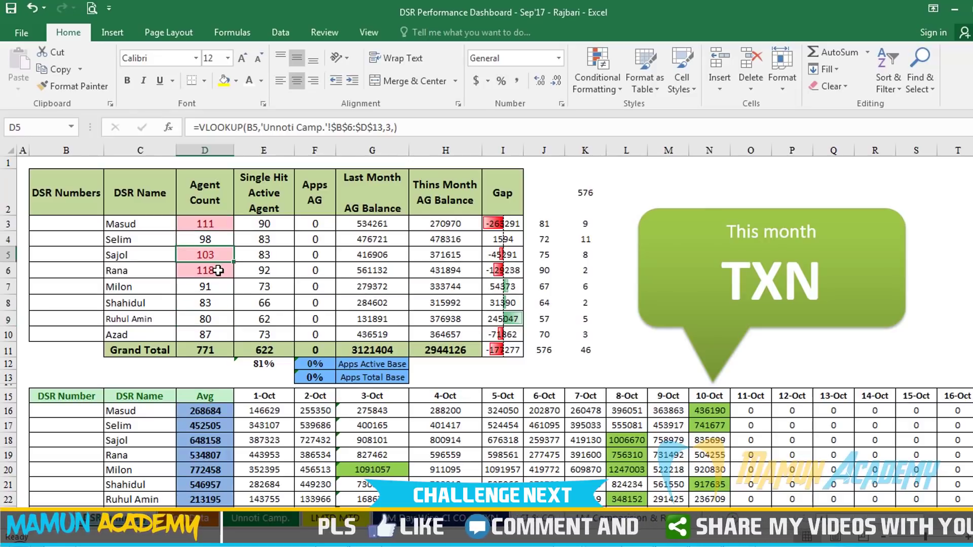
{"action": "left_click", "coordinate": [218, 272], "text": "ctrl"}
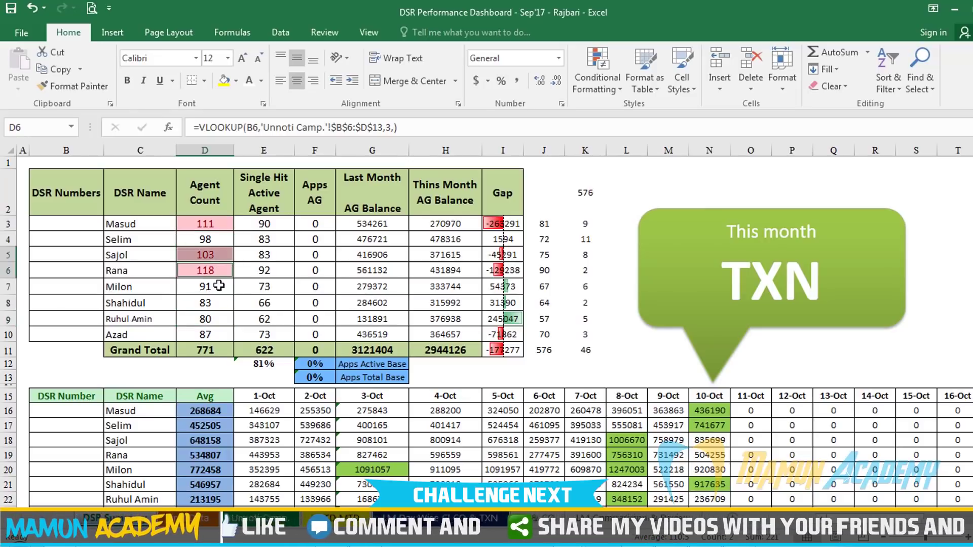
{"action": "left_click_drag", "start_coordinate": [213, 224], "coordinate": [216, 334]}
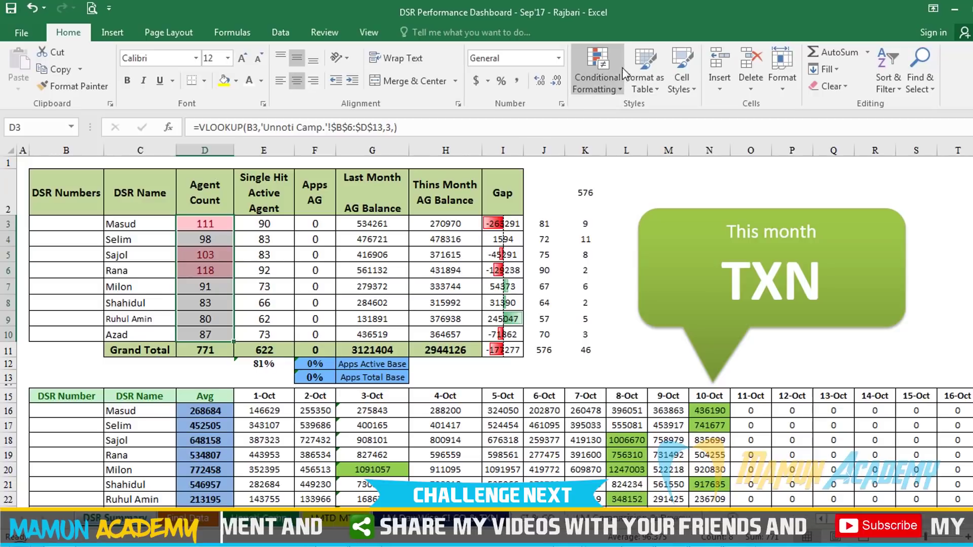
Apply a first Less Than highlight rule to the Agent Counts with threshold 50
{"action": "left_click", "coordinate": [597, 76]}
{"action": "mouse_move", "coordinate": [646, 113]}
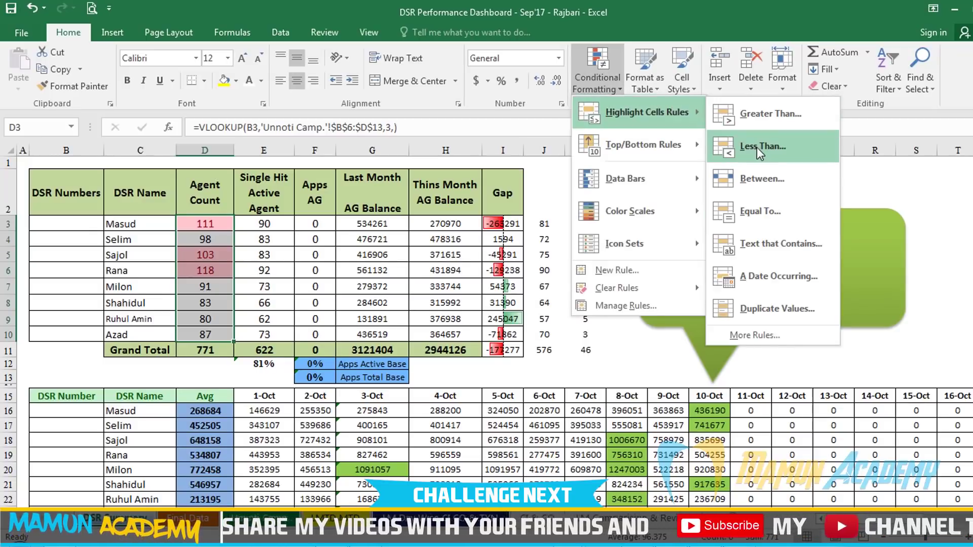
{"action": "left_click", "coordinate": [756, 148]}
{"action": "type", "text": "99"}
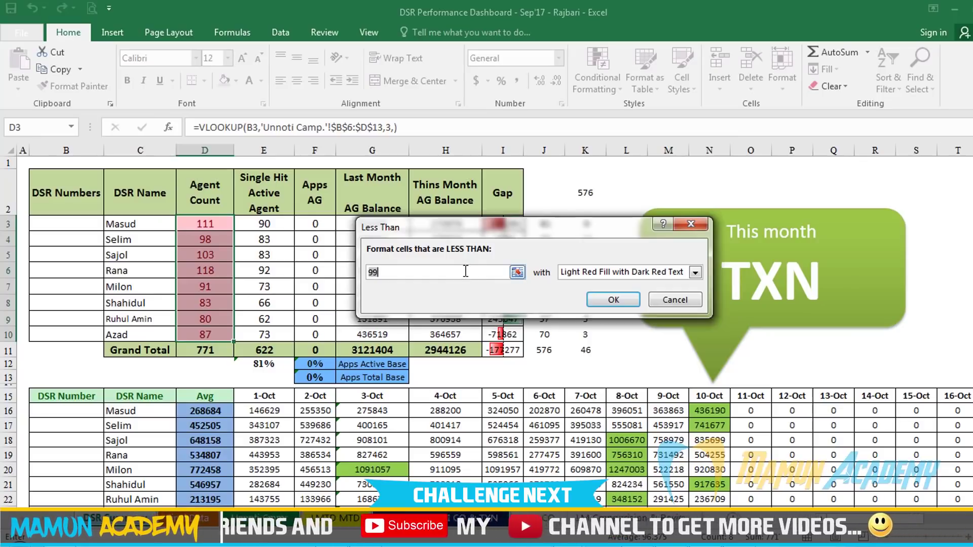
{"action": "type", "text": "50"}
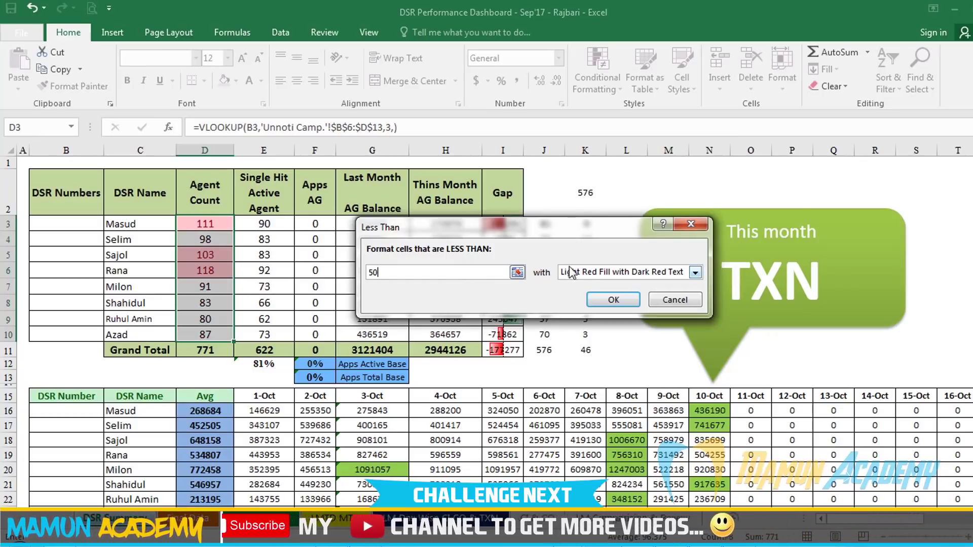
{"action": "left_click", "coordinate": [628, 301]}
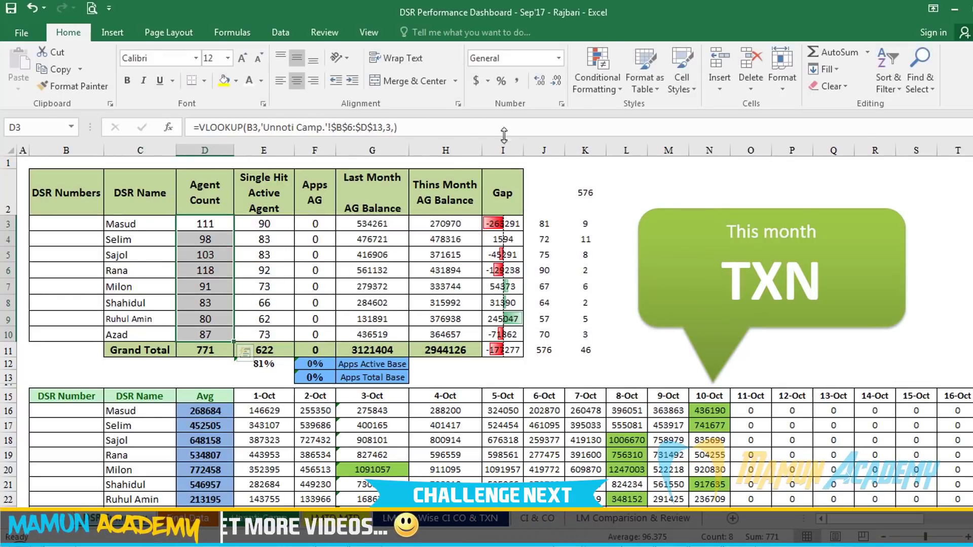
Add a Less Than 90 rule with Light Red Fill with Dark Red Text, then deselect
{"action": "left_click", "coordinate": [594, 78]}
{"action": "mouse_move", "coordinate": [646, 112]}
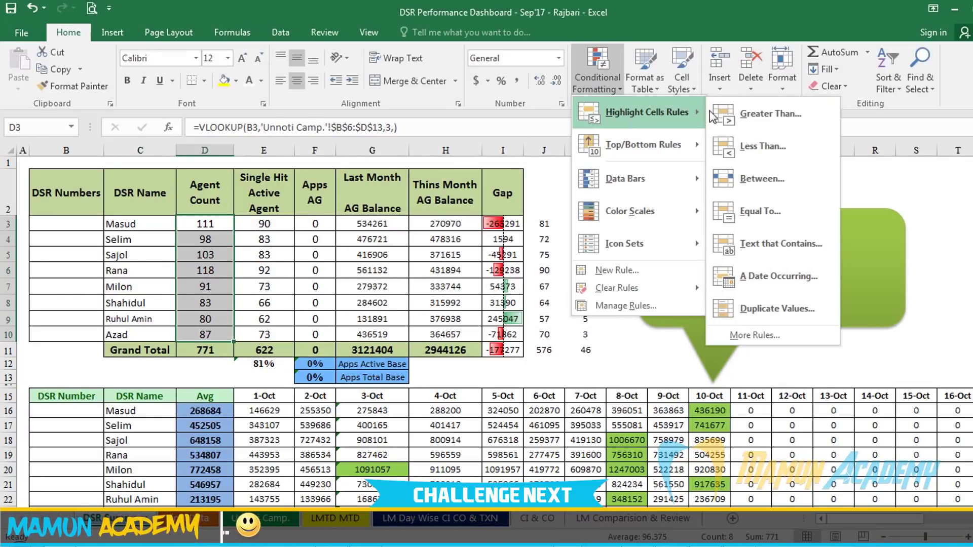
{"action": "left_click", "coordinate": [755, 147]}
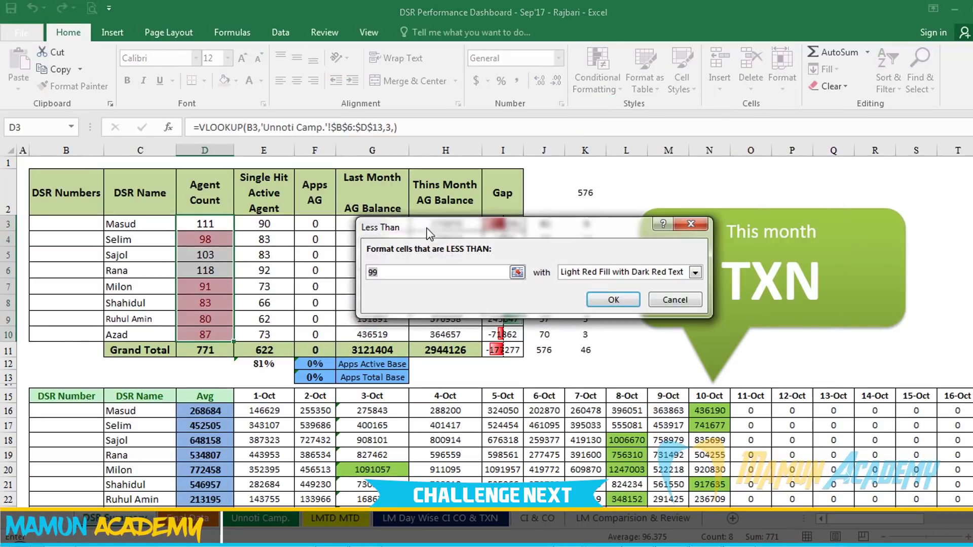
{"action": "left_click_drag", "start_coordinate": [428, 233], "coordinate": [532, 234]}
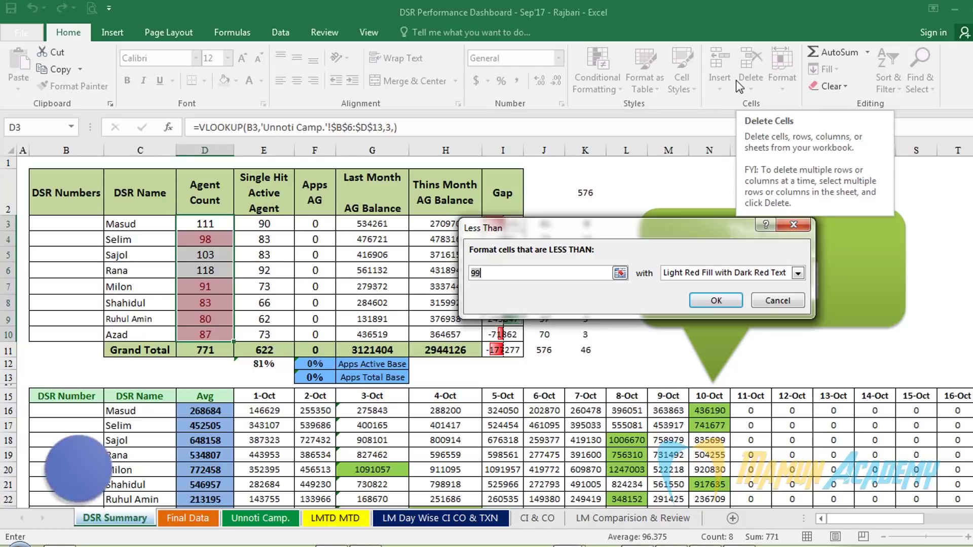
{"action": "type", "text": "50"}
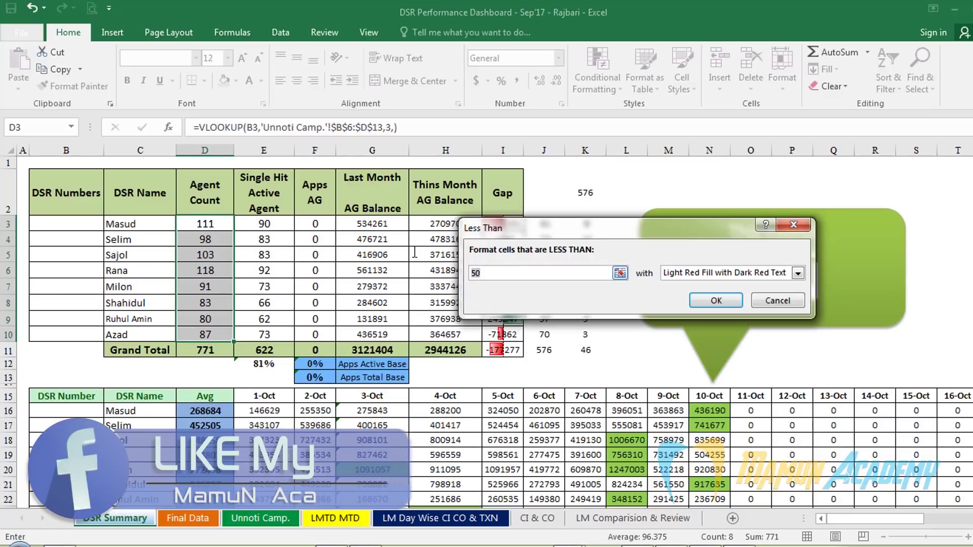
{"action": "type", "text": "9"}
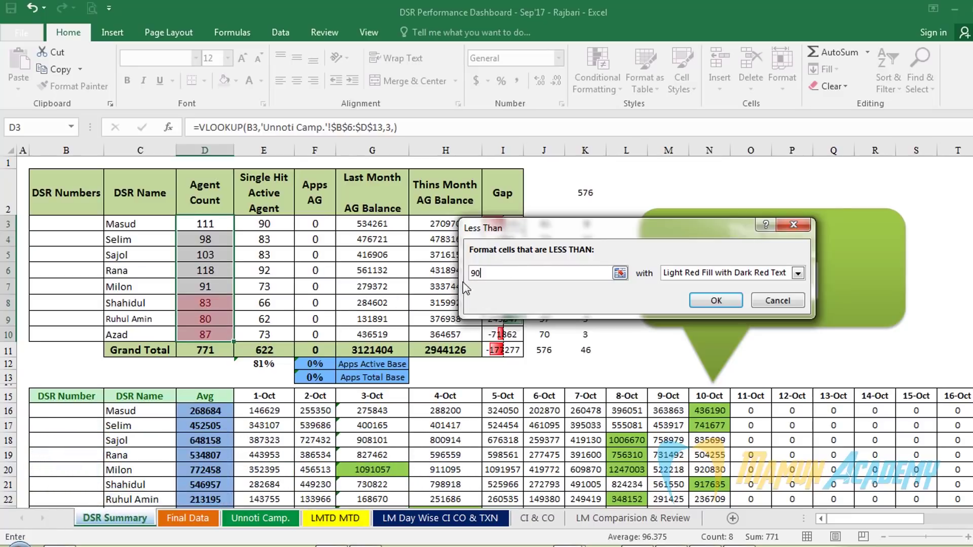
{"action": "left_click", "coordinate": [699, 300]}
{"action": "left_click", "coordinate": [315, 319]}
Select the highlighted Agent Counts D8:D10 after trying other ranges in column D
{"action": "left_click_drag", "start_coordinate": [219, 307], "coordinate": [216, 337]}
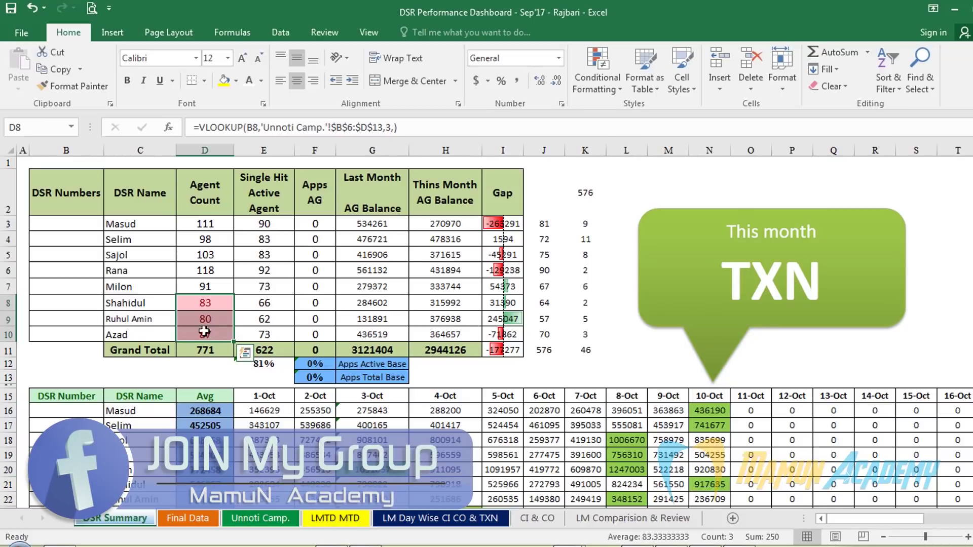
{"action": "left_click", "coordinate": [206, 274]}
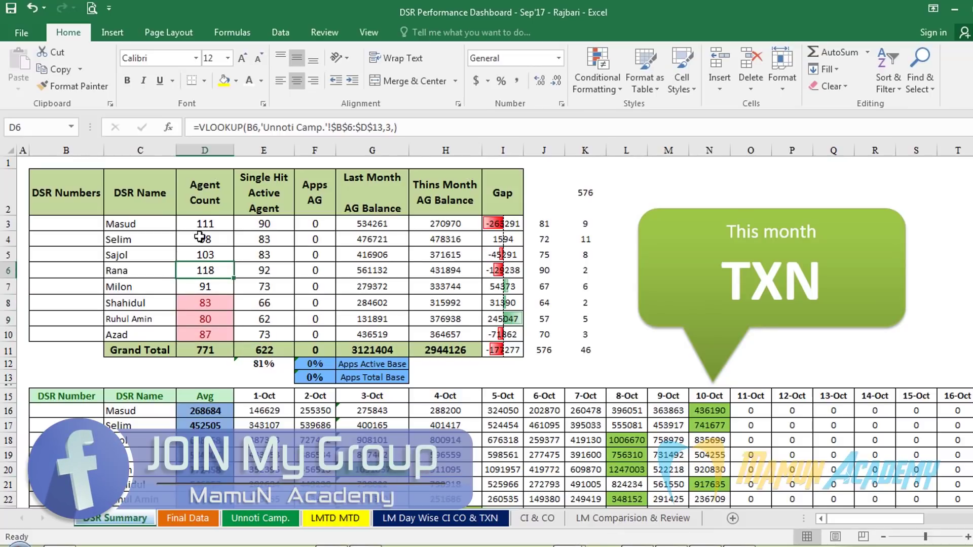
{"action": "left_click_drag", "start_coordinate": [205, 224], "coordinate": [206, 335]}
{"action": "left_click", "coordinate": [204, 303]}
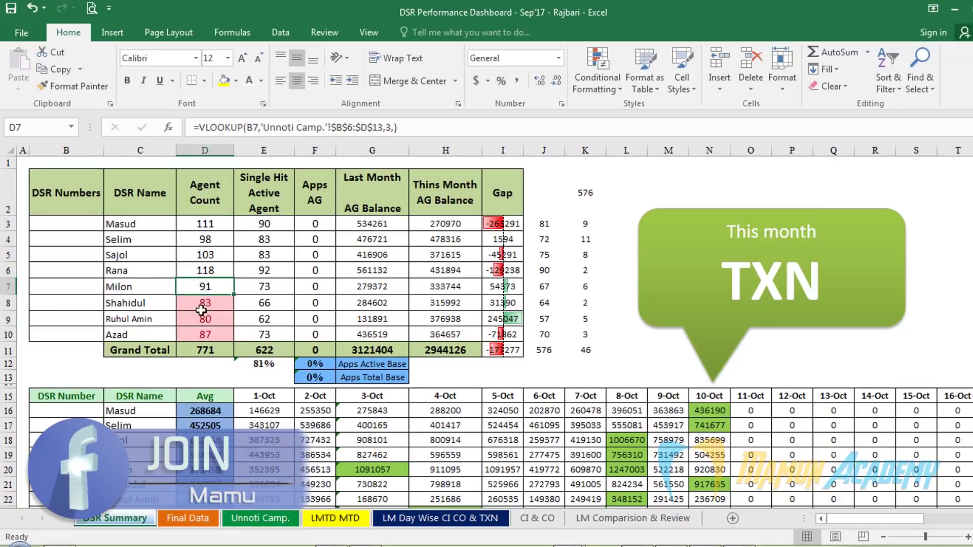
{"action": "left_click", "coordinate": [205, 335], "text": "shift"}
{"action": "scroll", "coordinate": [362, 295], "scroll_direction": "down", "scroll_amount": 3}
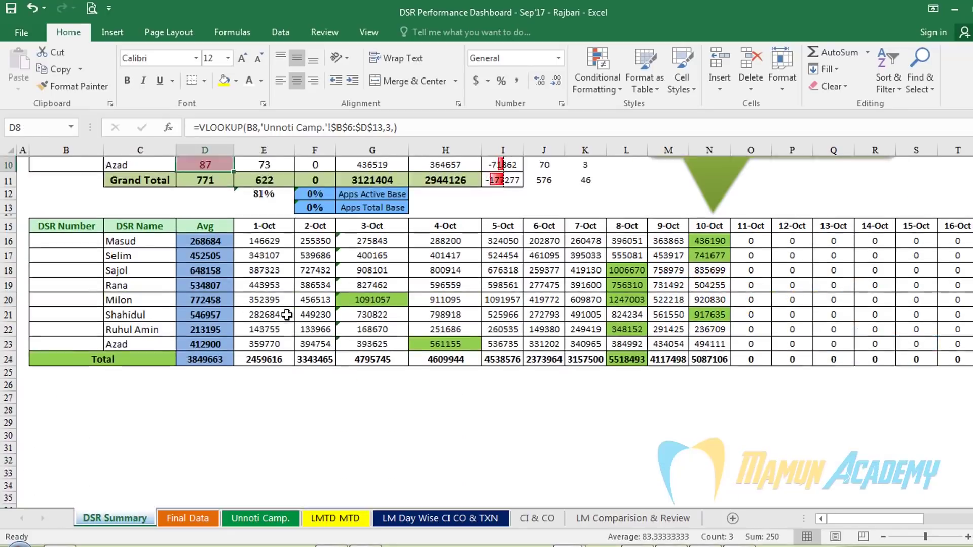
{"action": "scroll", "coordinate": [362, 295], "scroll_direction": "down", "scroll_amount": 1}
{"action": "scroll", "coordinate": [362, 295], "scroll_direction": "up", "scroll_amount": 3}
Review the Final Data Act Ag values, then return to DSR Summary's Highlight Cells Rules
{"action": "left_click", "coordinate": [205, 522]}
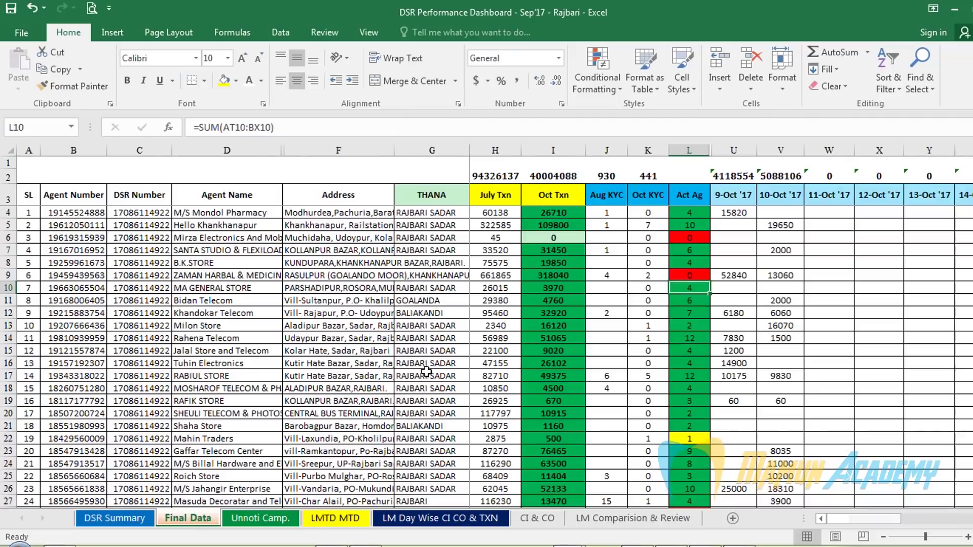
{"action": "mouse_move", "coordinate": [690, 212]}
{"action": "left_mouse_down"}
{"action": "mouse_move", "coordinate": [702, 507]}
{"action": "mouse_move", "coordinate": [174, 517]}
{"action": "left_mouse_up"}
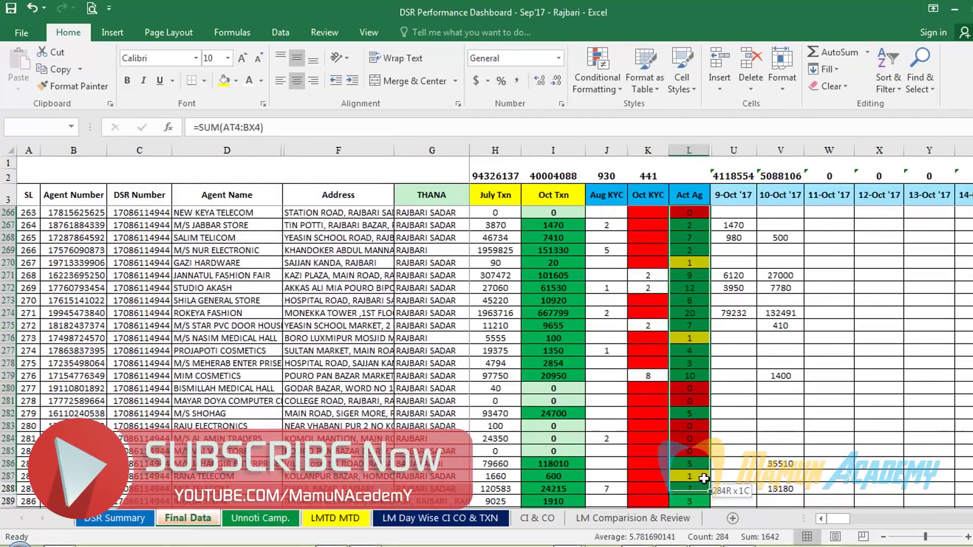
{"action": "left_click", "coordinate": [115, 518]}
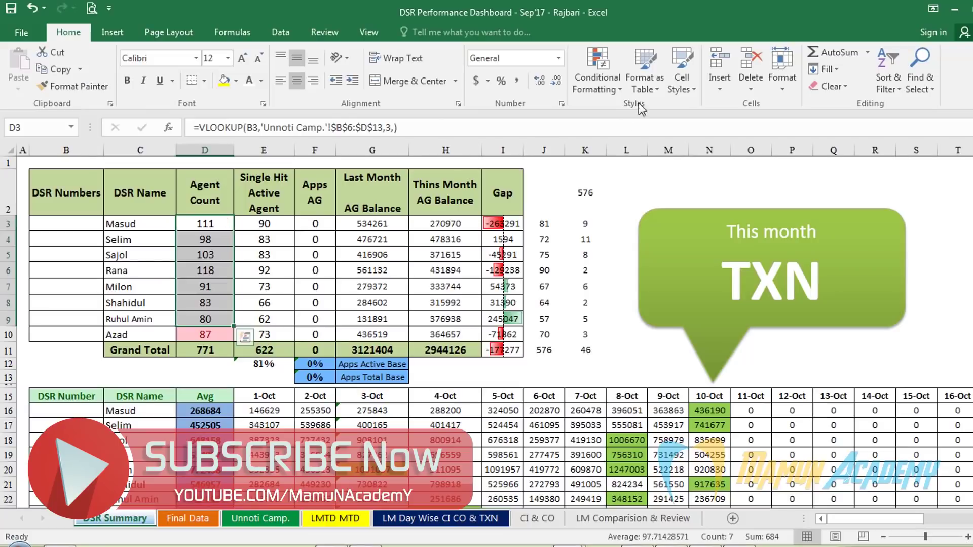
{"action": "left_click", "coordinate": [598, 74]}
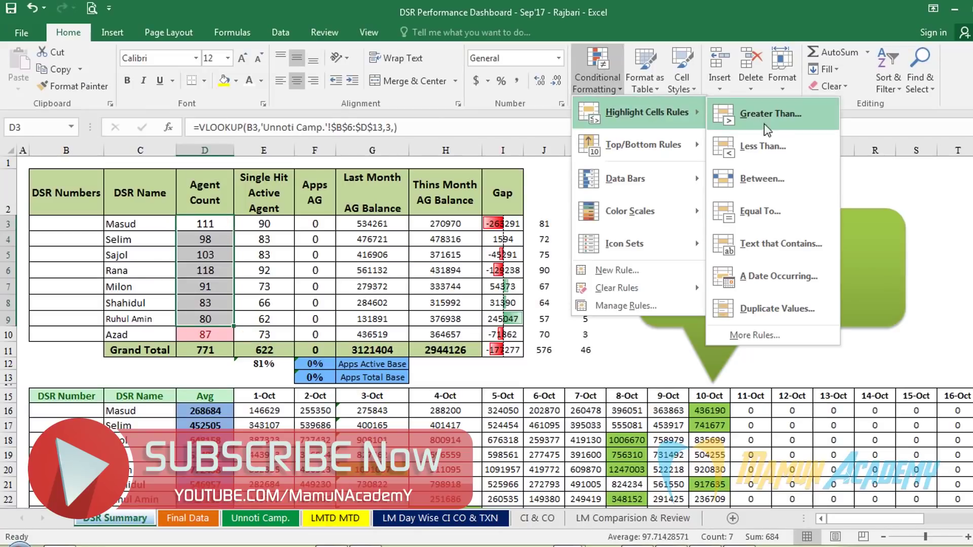
Open the Between highlighting rule dialog and cancel it without changes
{"action": "left_click", "coordinate": [753, 183]}
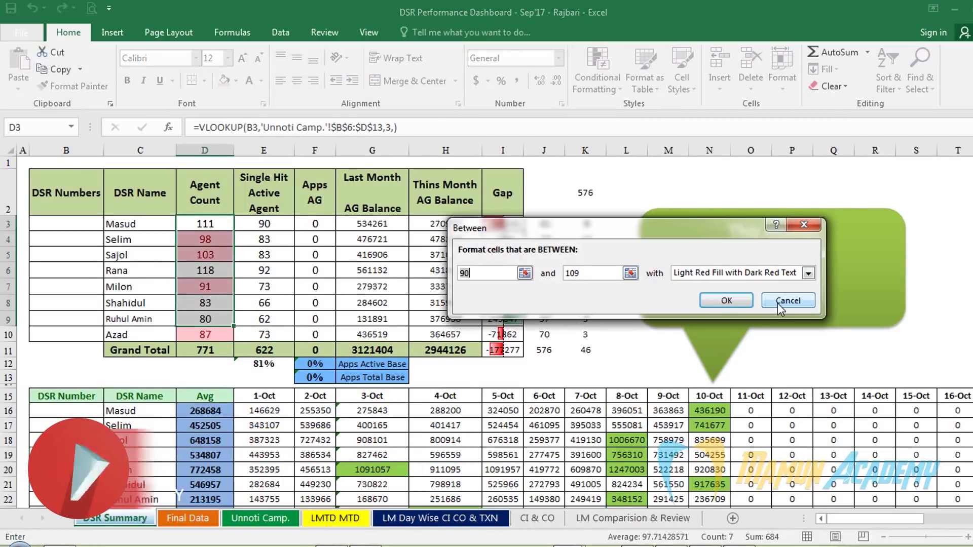
{"action": "left_click", "coordinate": [778, 301]}
{"action": "left_click", "coordinate": [594, 78]}
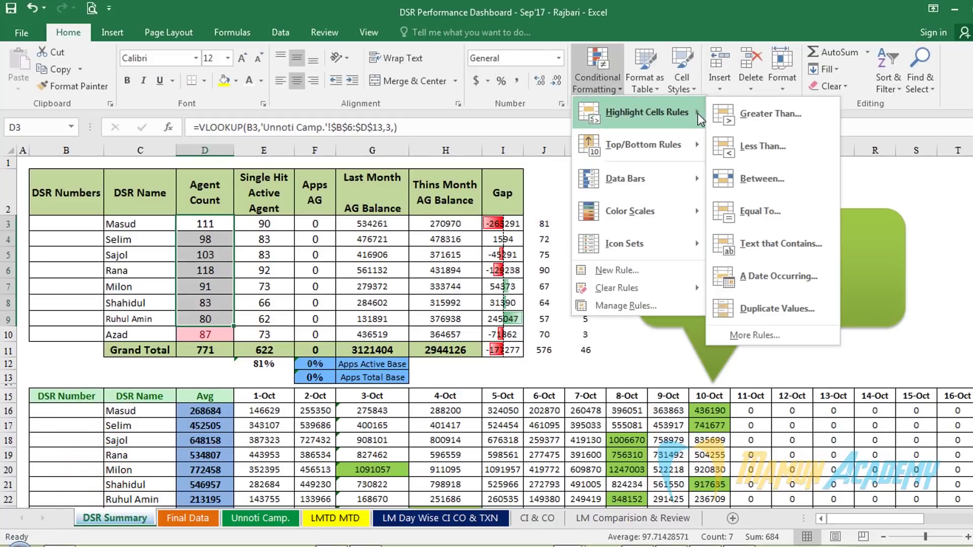
{"action": "left_click", "coordinate": [623, 59]}
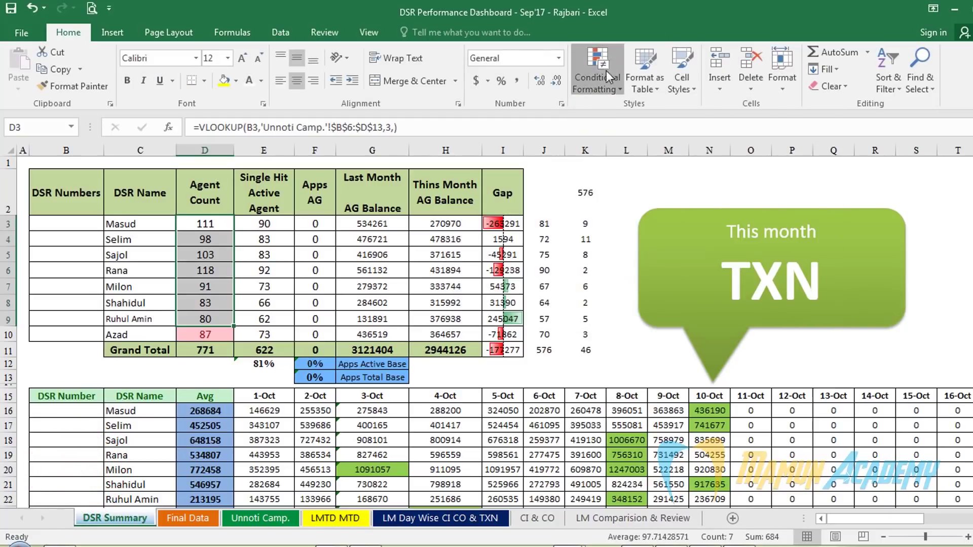
Open and cancel the Top 10 Items rule, then select Agent Count cells D3:D10
{"action": "left_click", "coordinate": [606, 71]}
{"action": "mouse_move", "coordinate": [642, 144]}
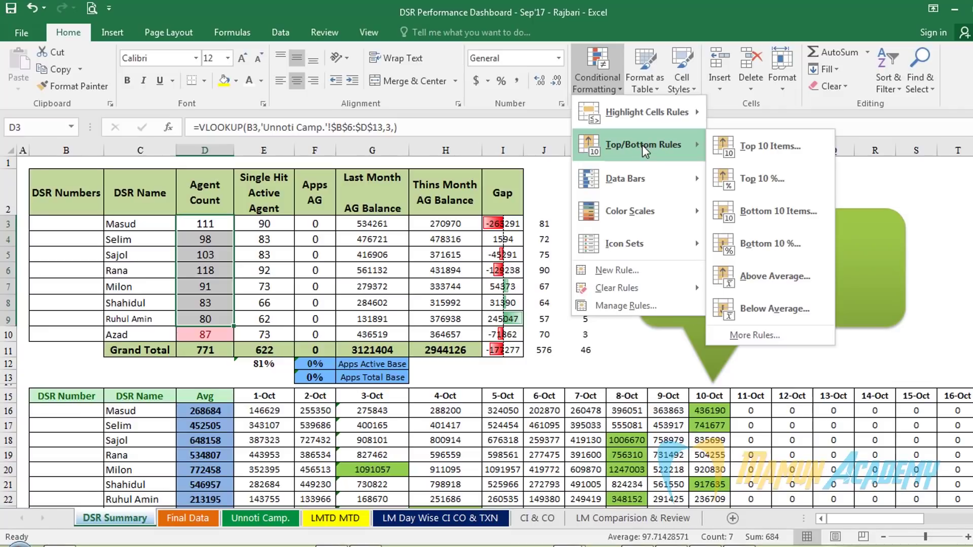
{"action": "left_click", "coordinate": [741, 148]}
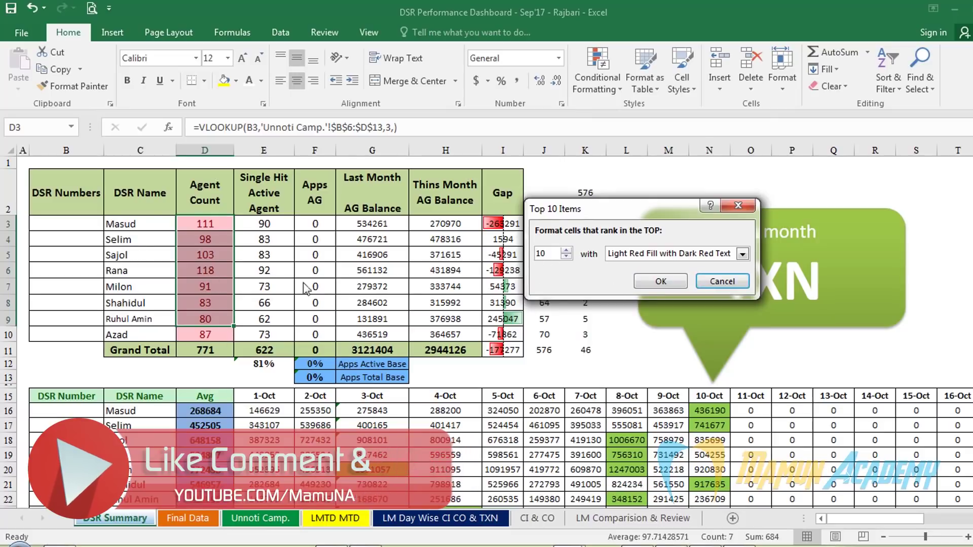
{"action": "left_click", "coordinate": [703, 281]}
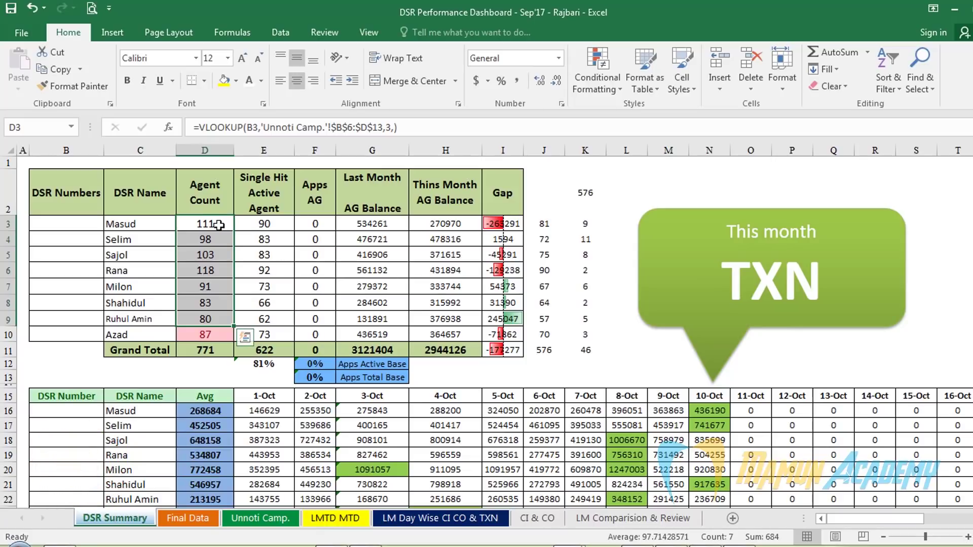
{"action": "left_click_drag", "start_coordinate": [217, 224], "coordinate": [205, 335]}
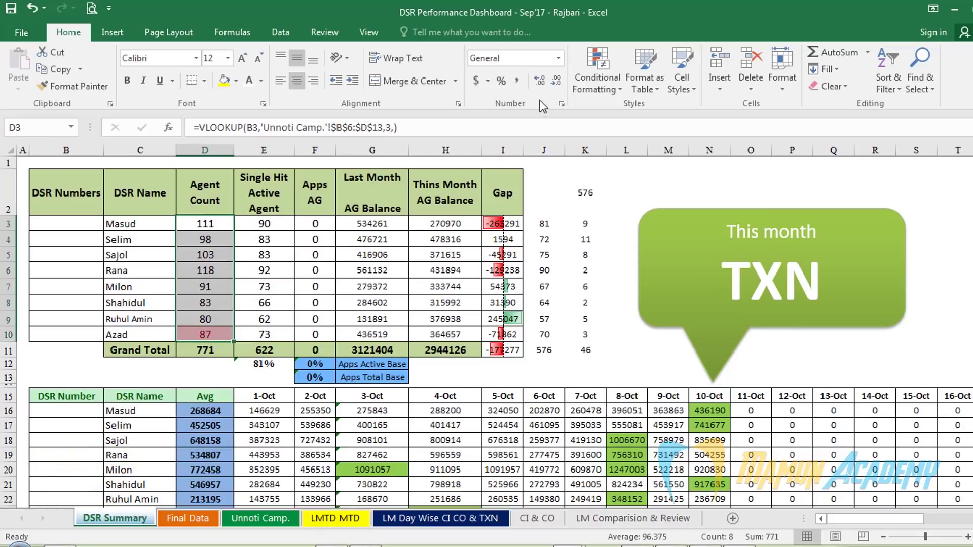
{"action": "left_click", "coordinate": [597, 80]}
{"action": "mouse_move", "coordinate": [643, 145]}
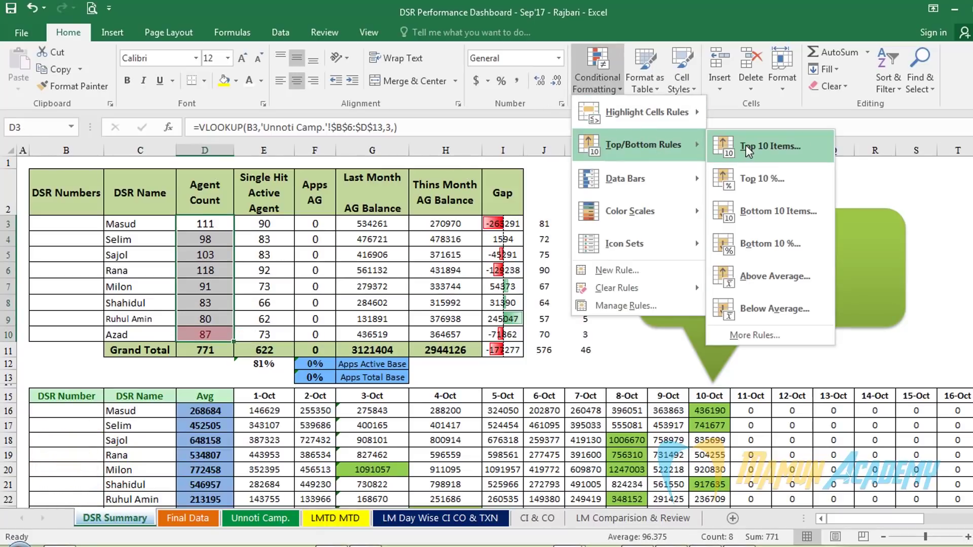
Apply a Top Items rule to D3:D10 with the count lowered to 3
{"action": "left_click", "coordinate": [746, 145]}
{"action": "left_click", "coordinate": [566, 258]}
{"action": "left_click", "coordinate": [566, 257]}
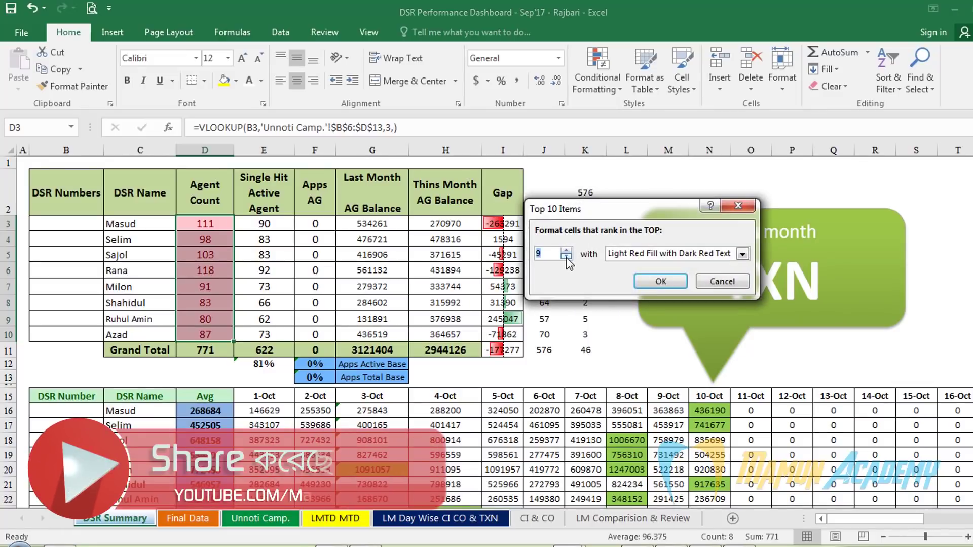
{"action": "left_click", "coordinate": [566, 258]}
{"action": "left_click", "coordinate": [565, 258]}
{"action": "left_click", "coordinate": [566, 257]}
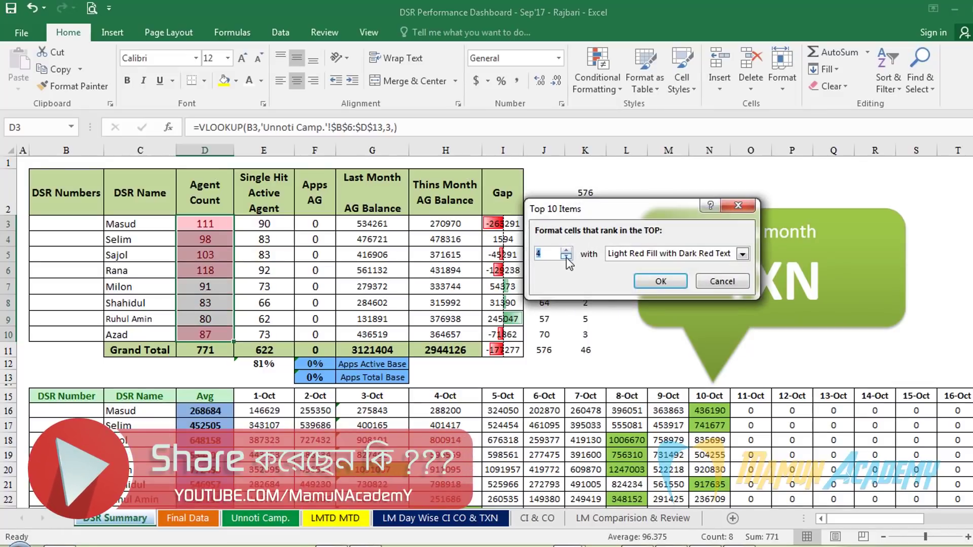
{"action": "left_click", "coordinate": [565, 257]}
{"action": "left_click", "coordinate": [679, 282]}
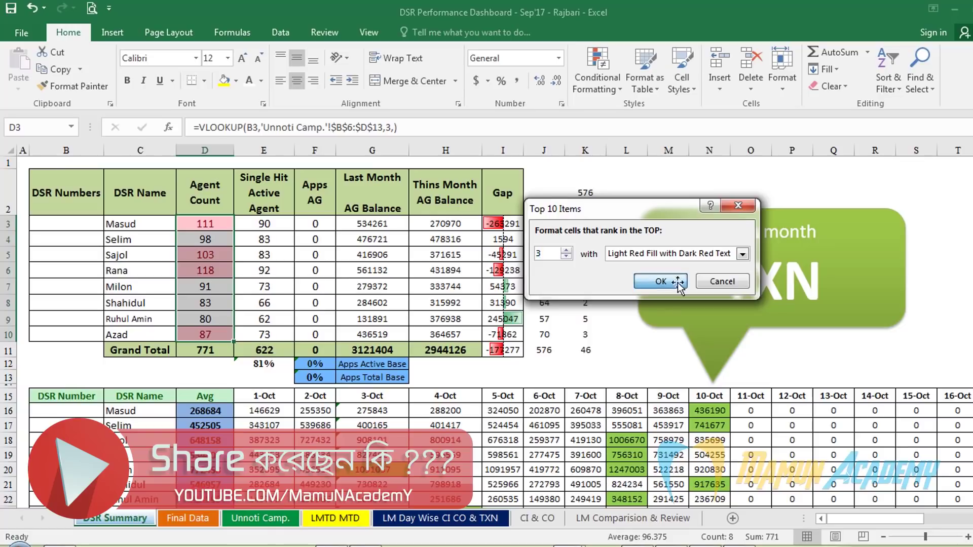
Select cell D10 and bring up the Conditional Formatting menu
{"action": "left_click", "coordinate": [211, 274]}
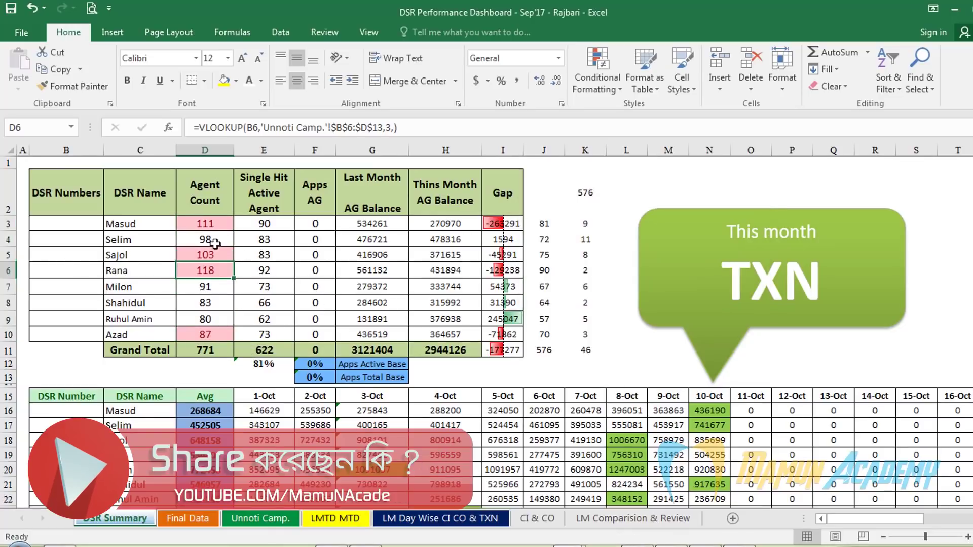
{"action": "left_click", "coordinate": [207, 336]}
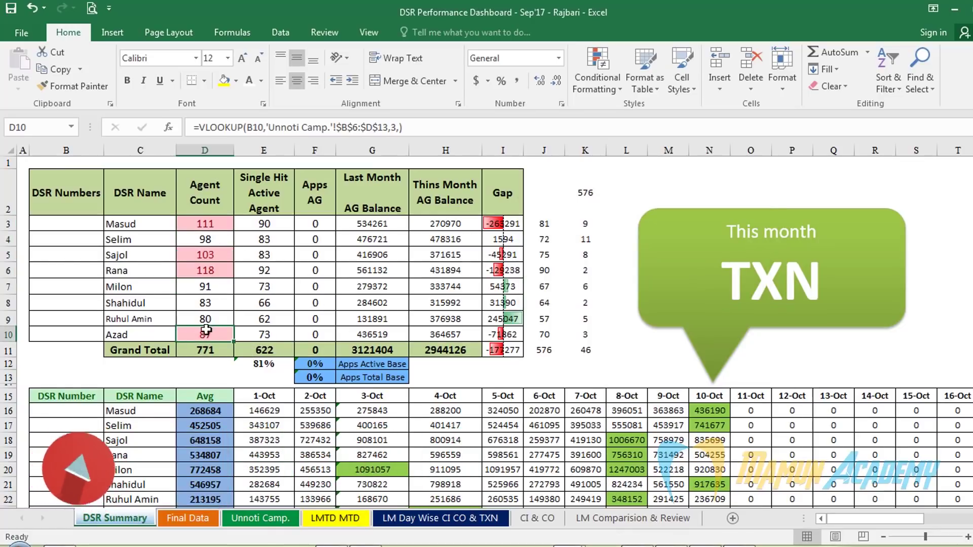
{"action": "left_click", "coordinate": [600, 74]}
{"action": "mouse_move", "coordinate": [617, 287]}
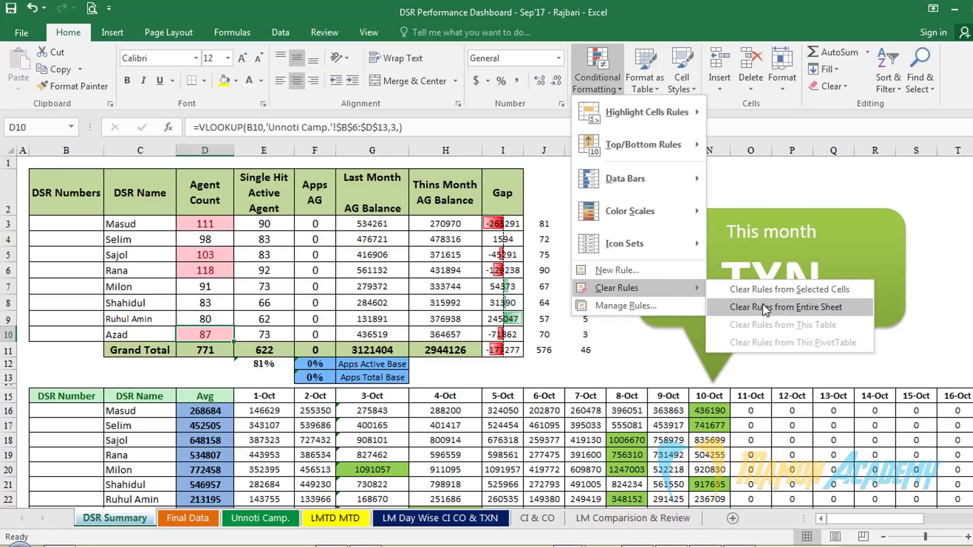
Clear the rule from cell D10, then reselect the Agent Count values D3:D10
{"action": "left_click", "coordinate": [741, 290]}
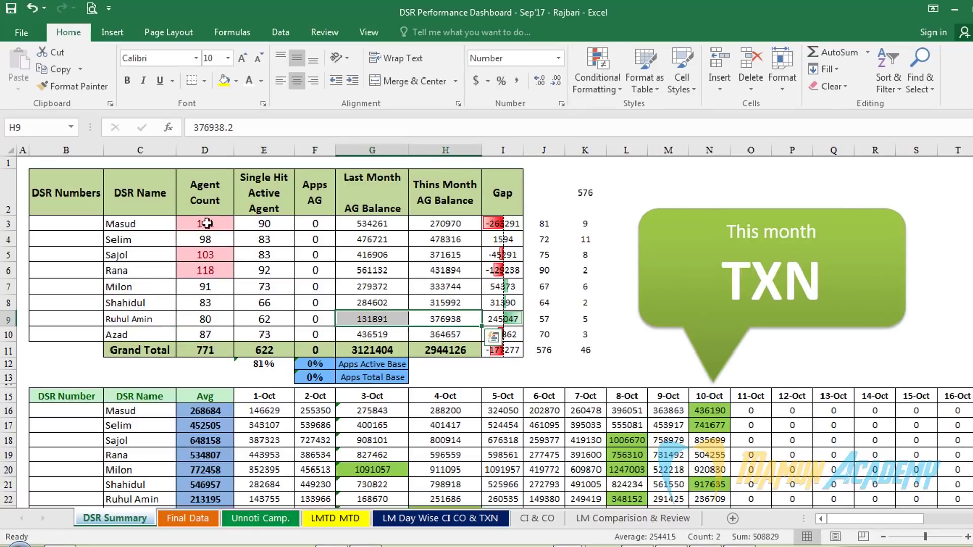
{"action": "left_click_drag", "start_coordinate": [205, 224], "coordinate": [219, 332]}
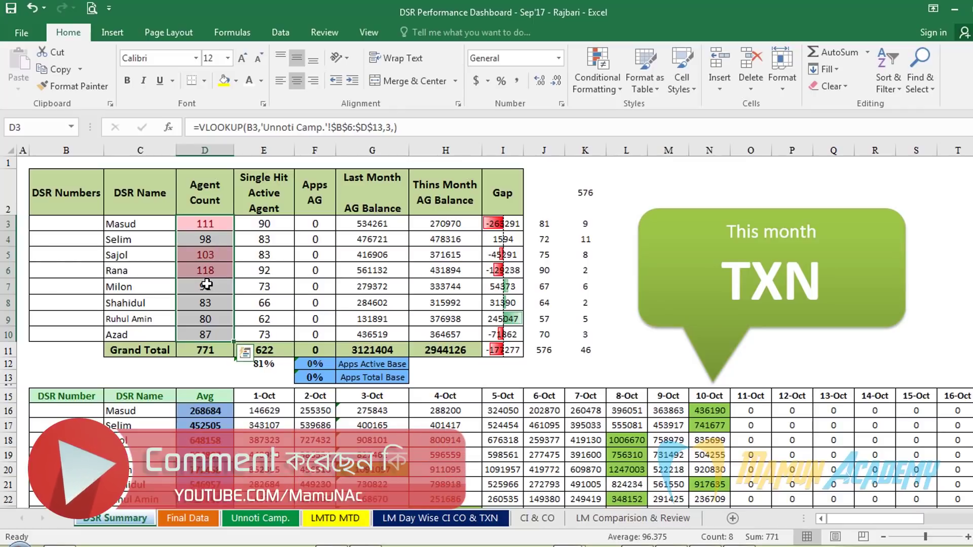
{"action": "left_click", "coordinate": [206, 270]}
{"action": "left_click_drag", "start_coordinate": [205, 223], "coordinate": [205, 319]}
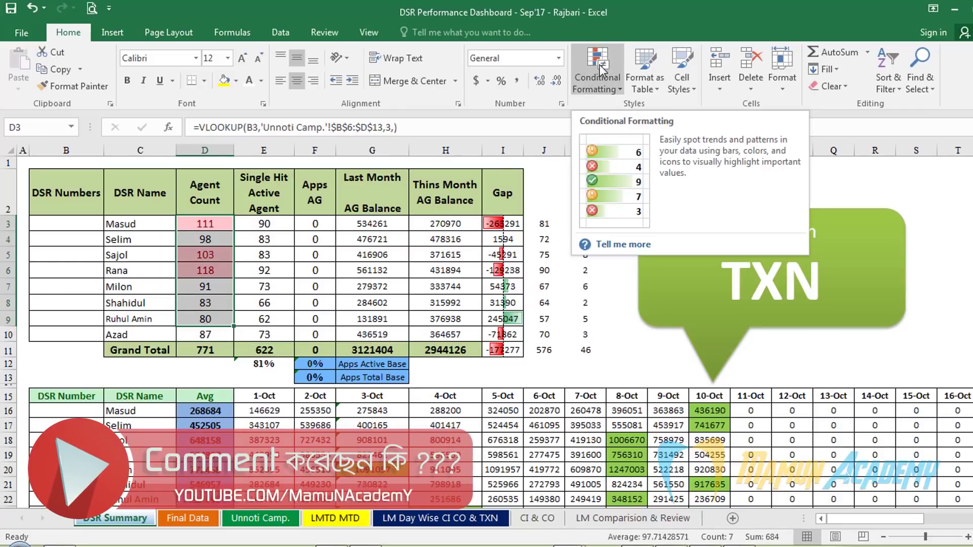
{"action": "left_click", "coordinate": [204, 302]}
{"action": "left_click_drag", "start_coordinate": [213, 224], "coordinate": [213, 322]}
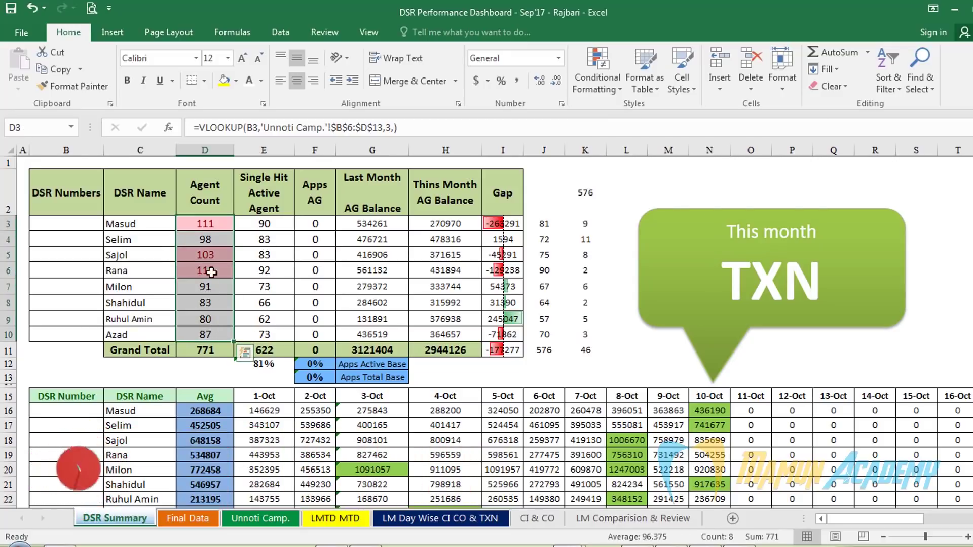
{"action": "left_click", "coordinate": [263, 286]}
{"action": "left_click_drag", "start_coordinate": [202, 220], "coordinate": [204, 335]}
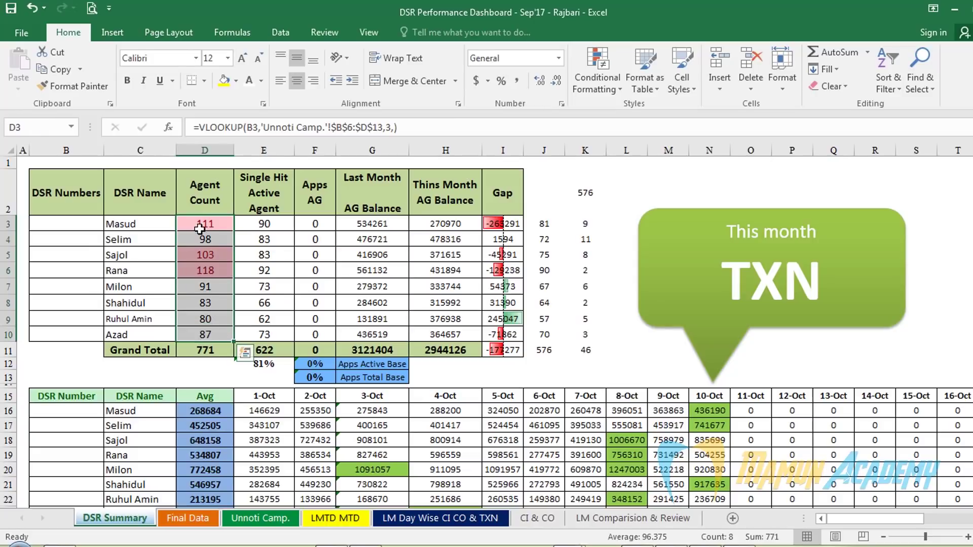
{"action": "left_click", "coordinate": [223, 286]}
{"action": "left_click_drag", "start_coordinate": [205, 223], "coordinate": [206, 335]}
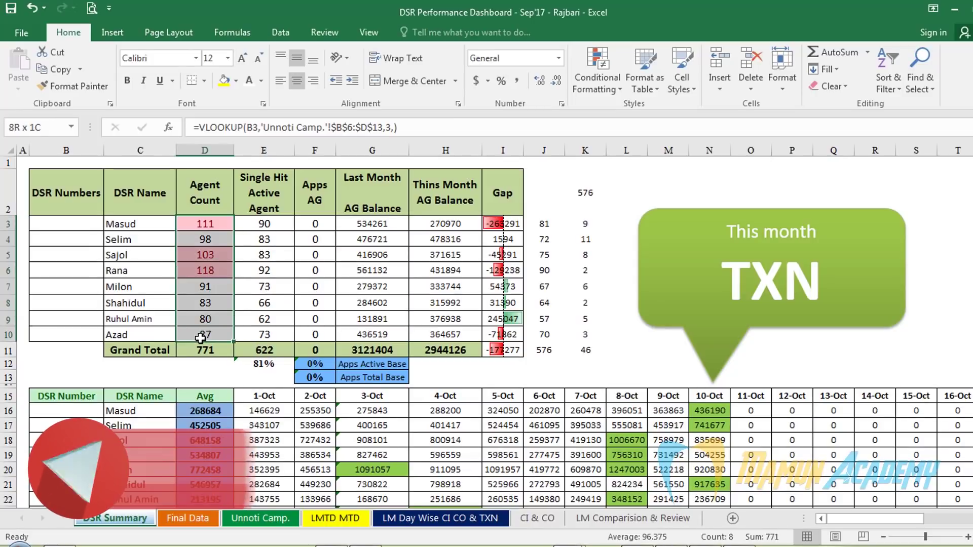
Select Agent Count cells D2:D10 and clear the conditional formatting rules from them
{"action": "left_click", "coordinate": [610, 81]}
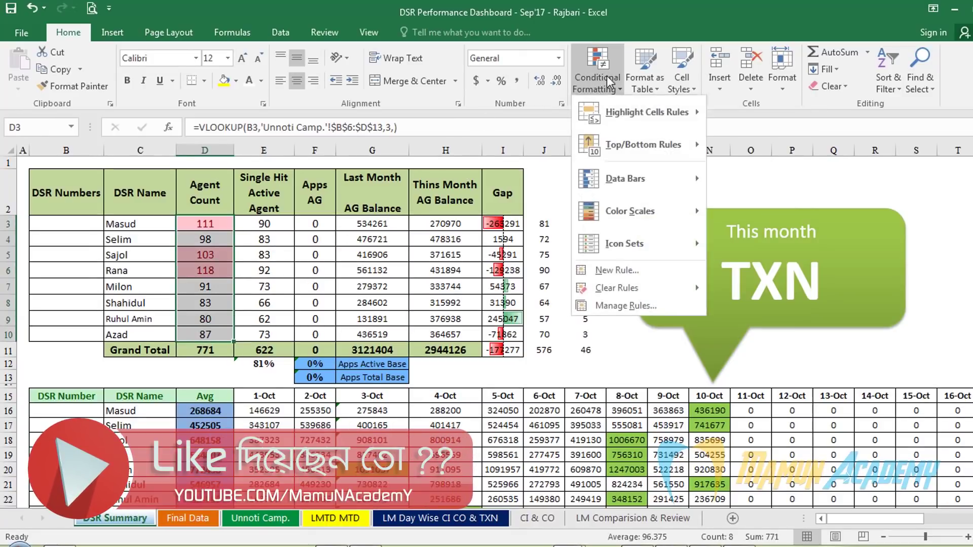
{"action": "mouse_move", "coordinate": [616, 288]}
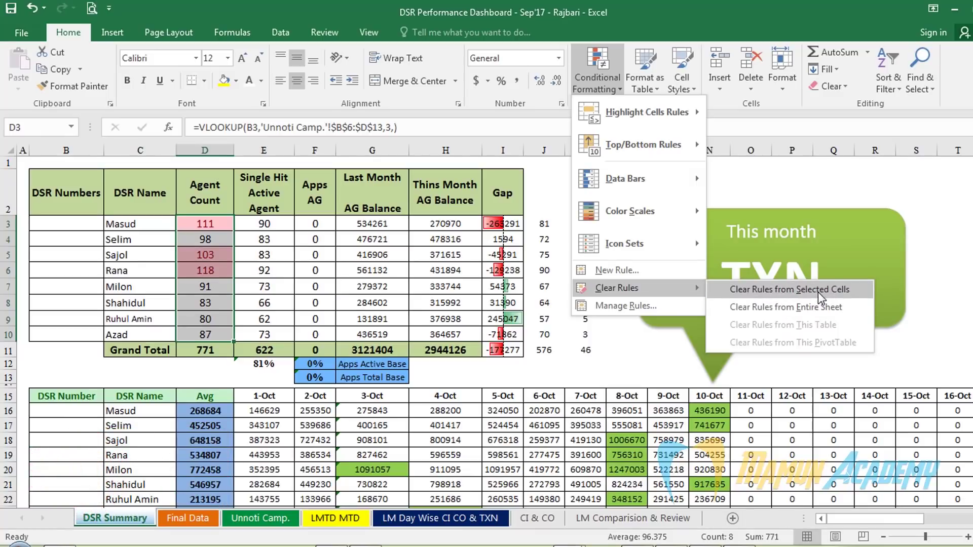
{"action": "left_click", "coordinate": [741, 38]}
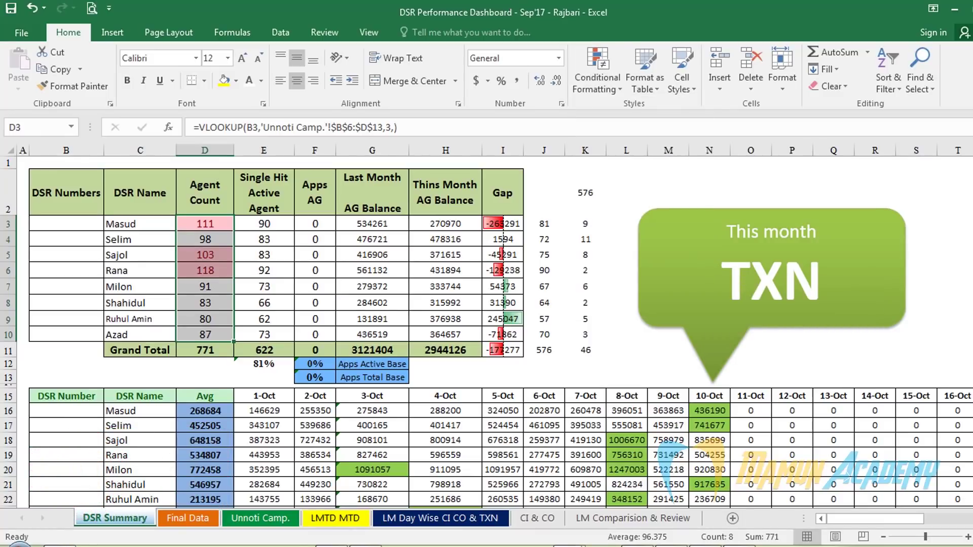
{"action": "left_click", "coordinate": [10, 150]}
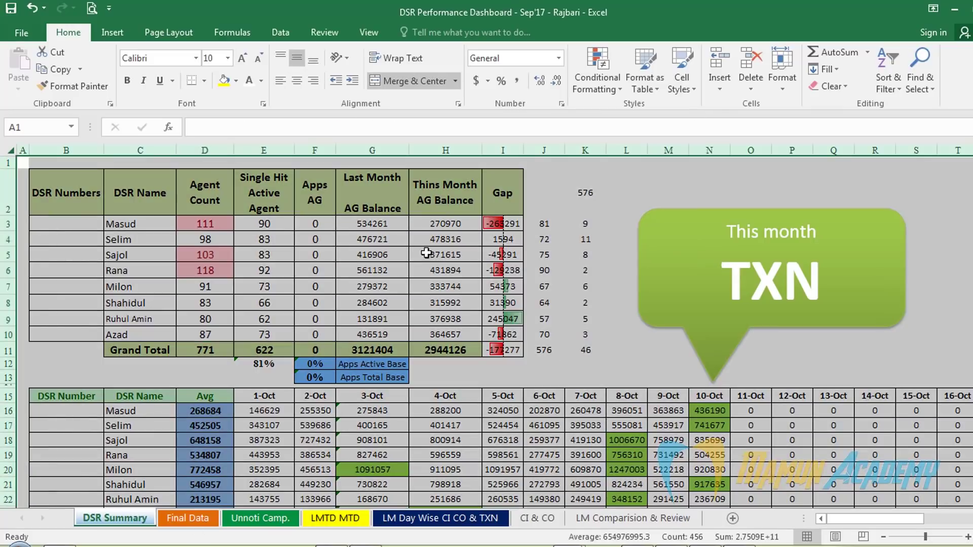
{"action": "left_click", "coordinate": [373, 364]}
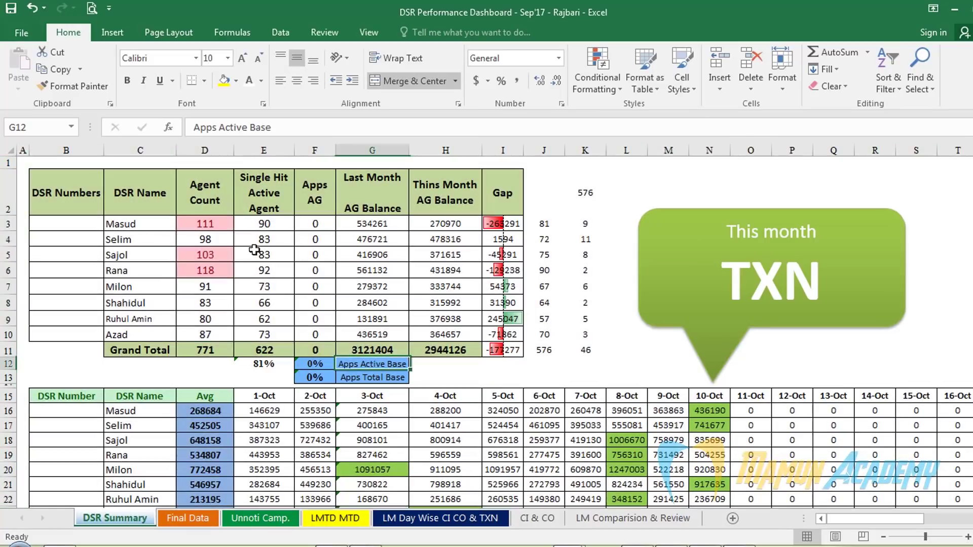
{"action": "left_click_drag", "start_coordinate": [218, 203], "coordinate": [207, 335]}
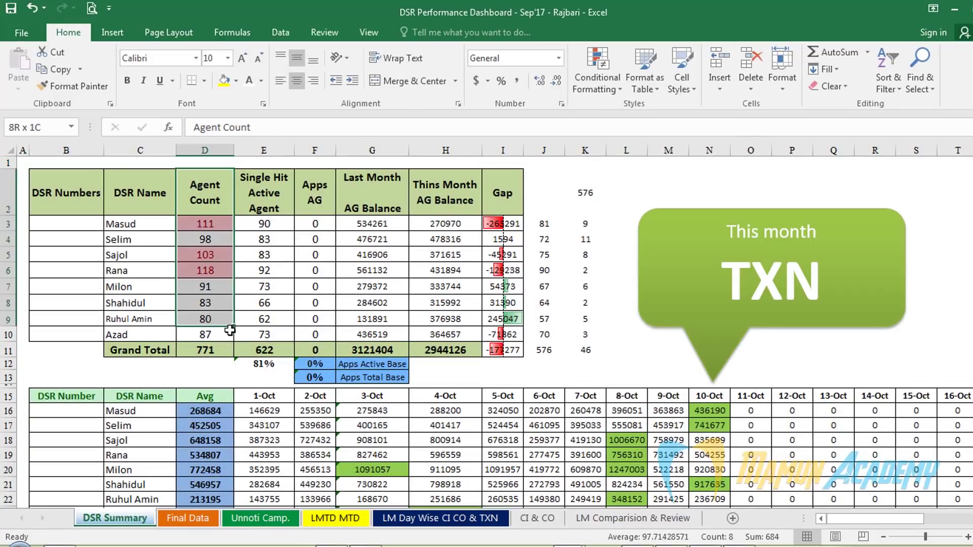
{"action": "left_click", "coordinate": [597, 76]}
{"action": "mouse_move", "coordinate": [617, 288]}
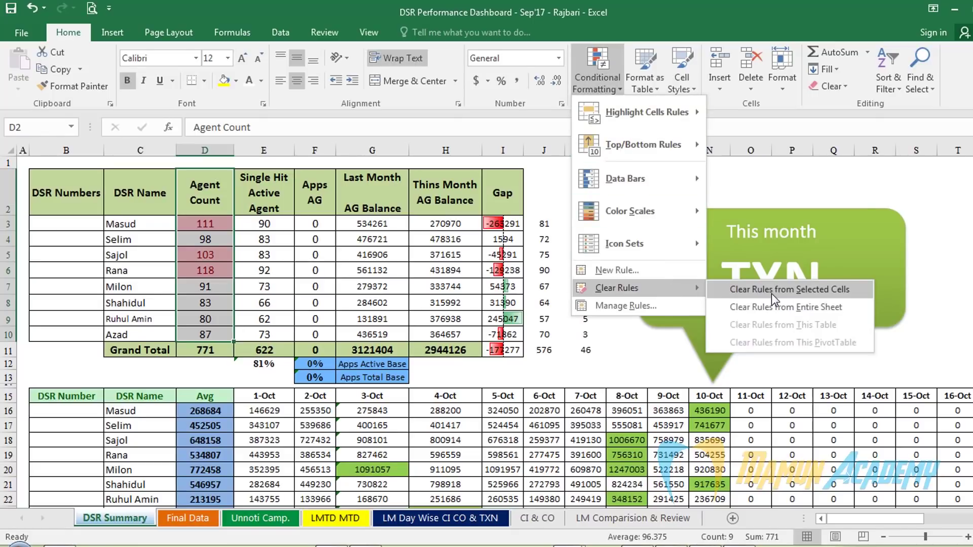
{"action": "left_click", "coordinate": [771, 294]}
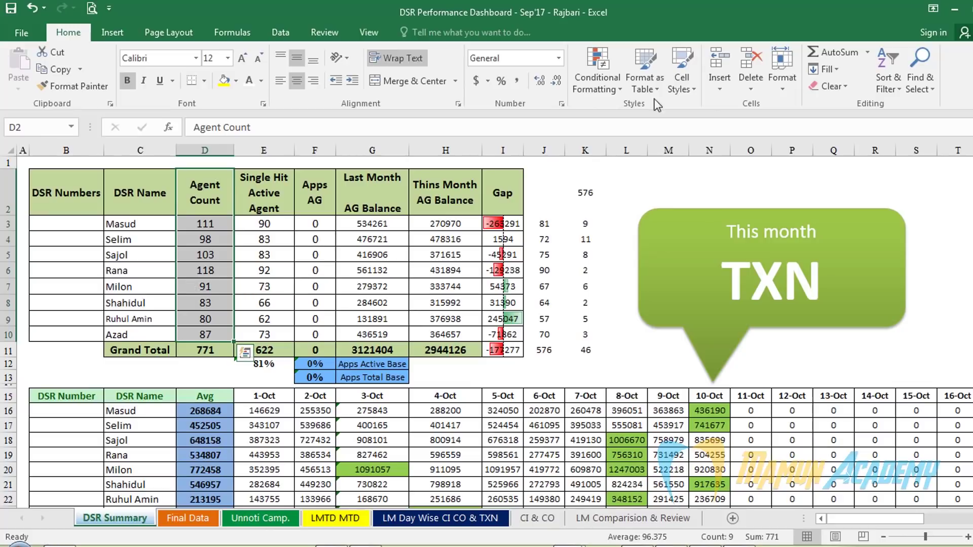
{"action": "left_click", "coordinate": [600, 77]}
{"action": "mouse_move", "coordinate": [643, 145]}
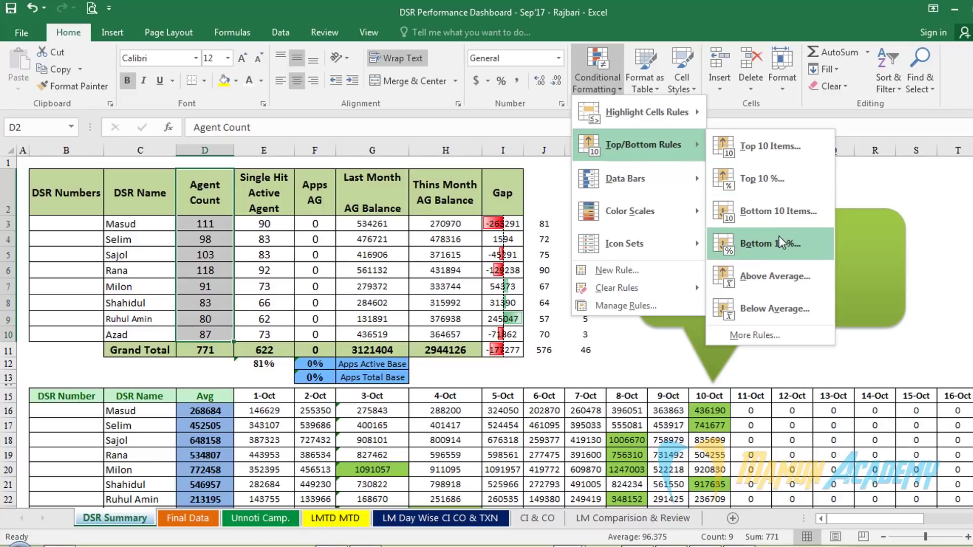
Apply a Bottom 10 Items rule to the Agent Count cells with 4 items
{"action": "left_click", "coordinate": [779, 212]}
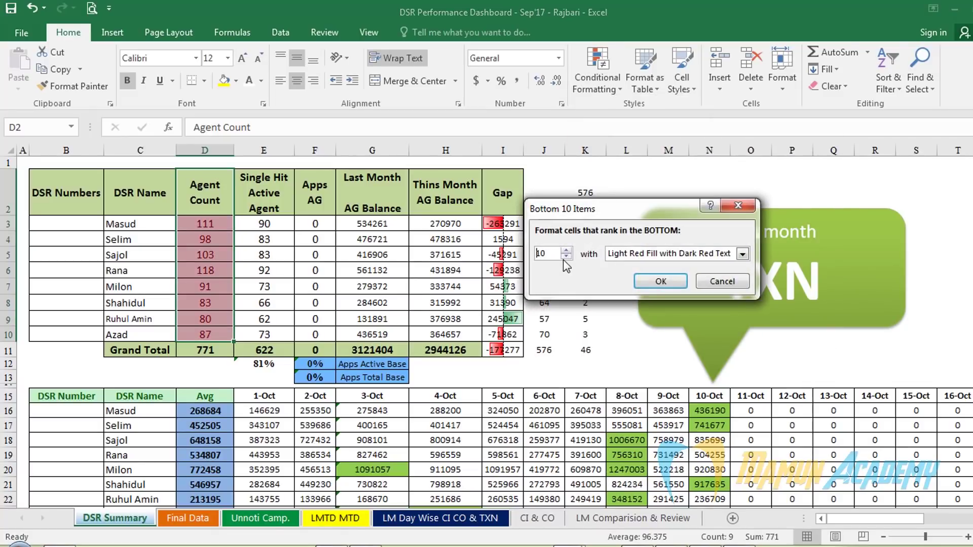
{"action": "left_click", "coordinate": [566, 256]}
{"action": "left_click", "coordinate": [566, 256]}
{"action": "left_click", "coordinate": [566, 257]}
{"action": "left_click", "coordinate": [566, 256]}
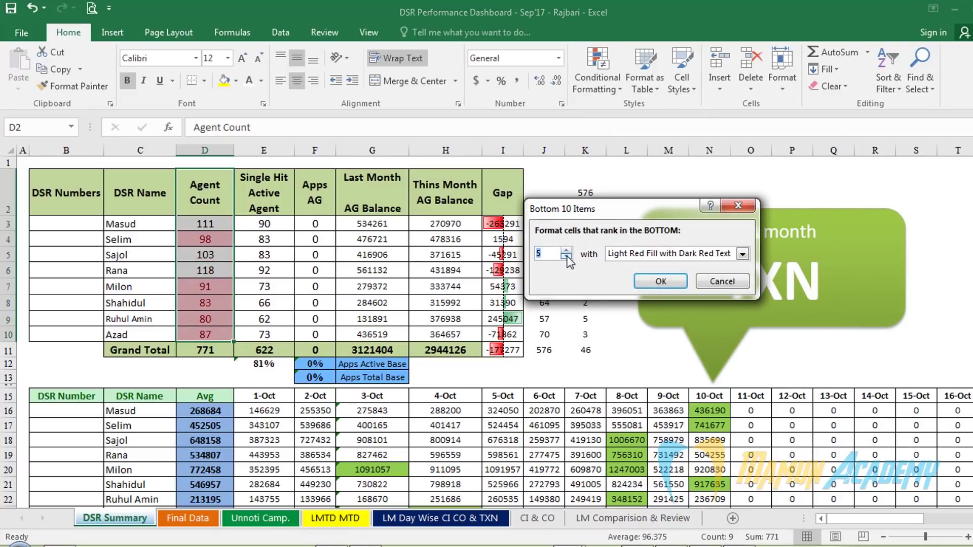
{"action": "left_click", "coordinate": [566, 256]}
{"action": "left_click", "coordinate": [567, 257]}
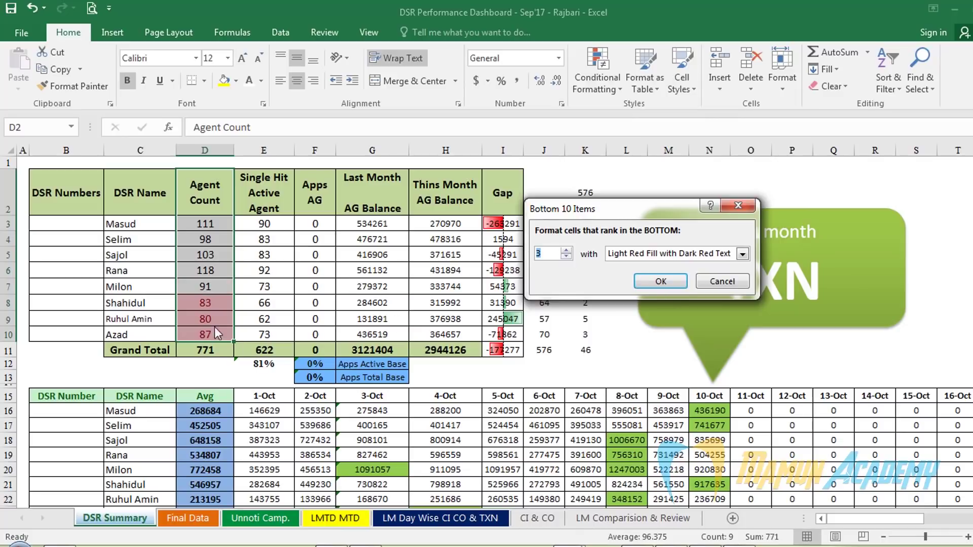
{"action": "left_click", "coordinate": [571, 252]}
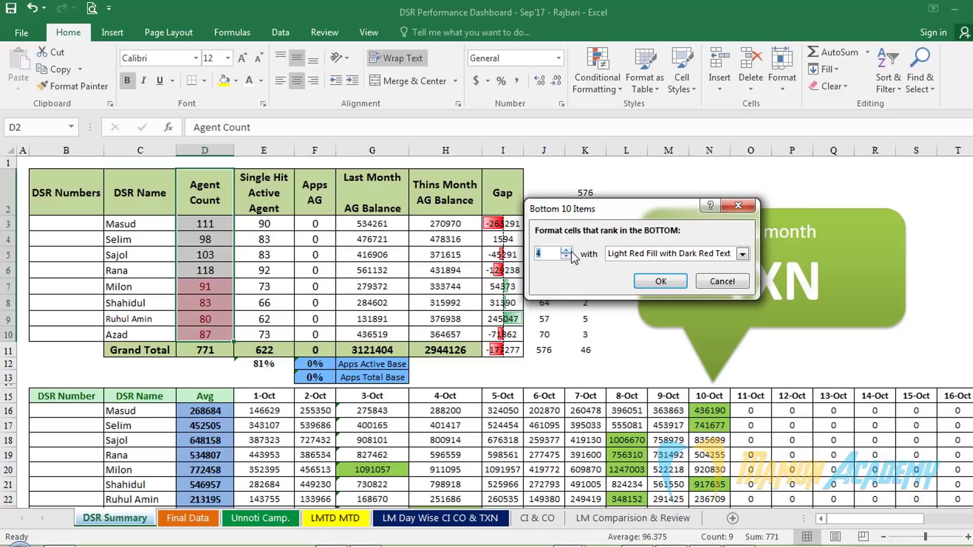
{"action": "left_click", "coordinate": [640, 283]}
Clear the rules from Agent Count cells D3:D10 and switch to the Final Data sheet
{"action": "left_click", "coordinate": [204, 302]}
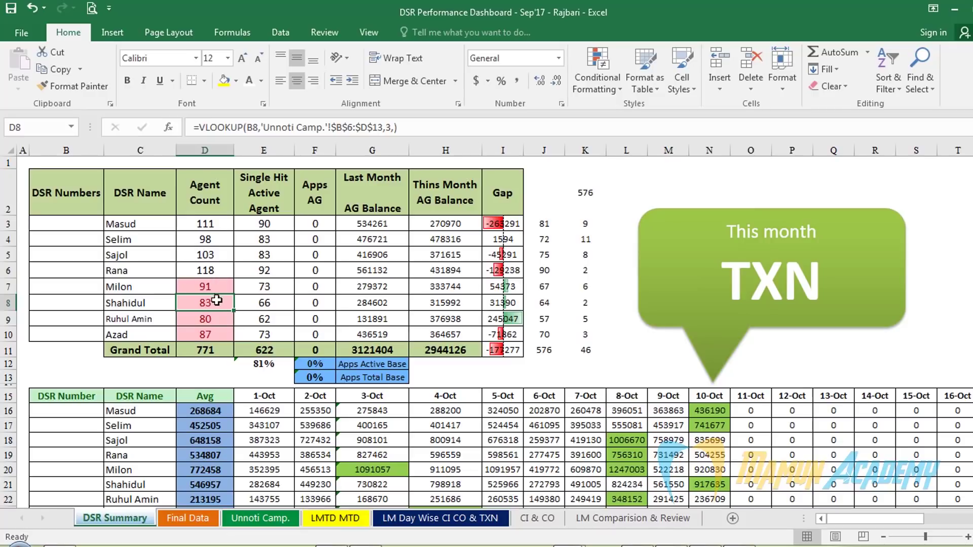
{"action": "left_click_drag", "start_coordinate": [211, 221], "coordinate": [205, 335]}
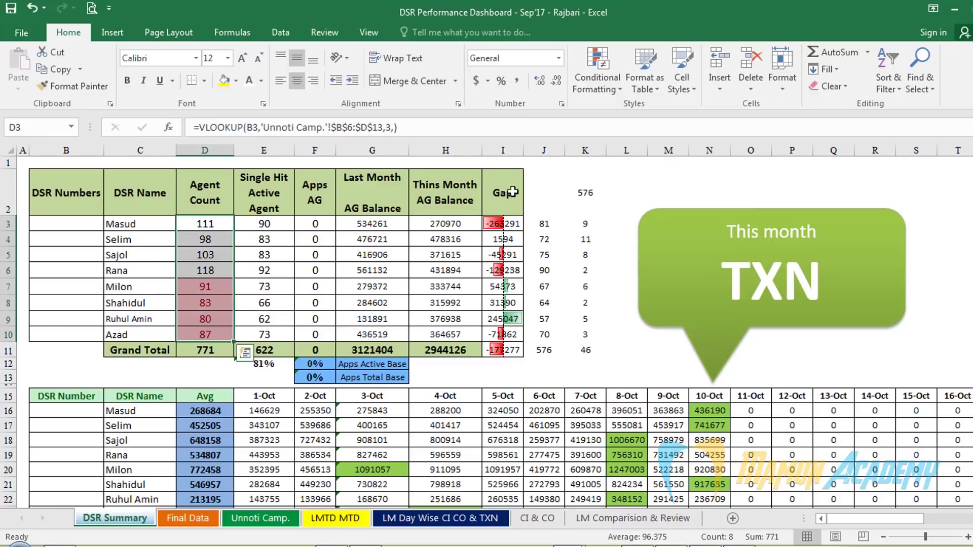
{"action": "left_click", "coordinate": [598, 81]}
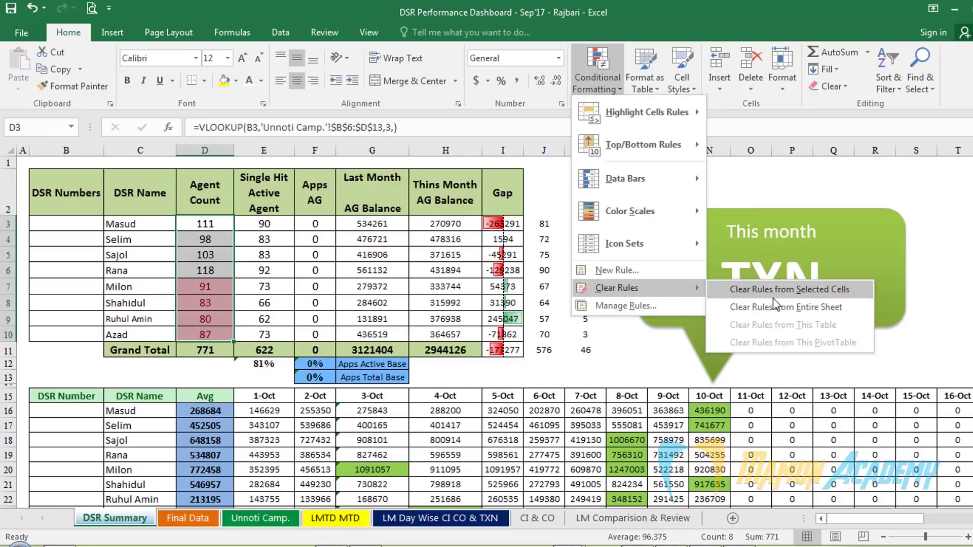
{"action": "left_click", "coordinate": [775, 285]}
{"action": "left_click_drag", "start_coordinate": [207, 223], "coordinate": [207, 335]}
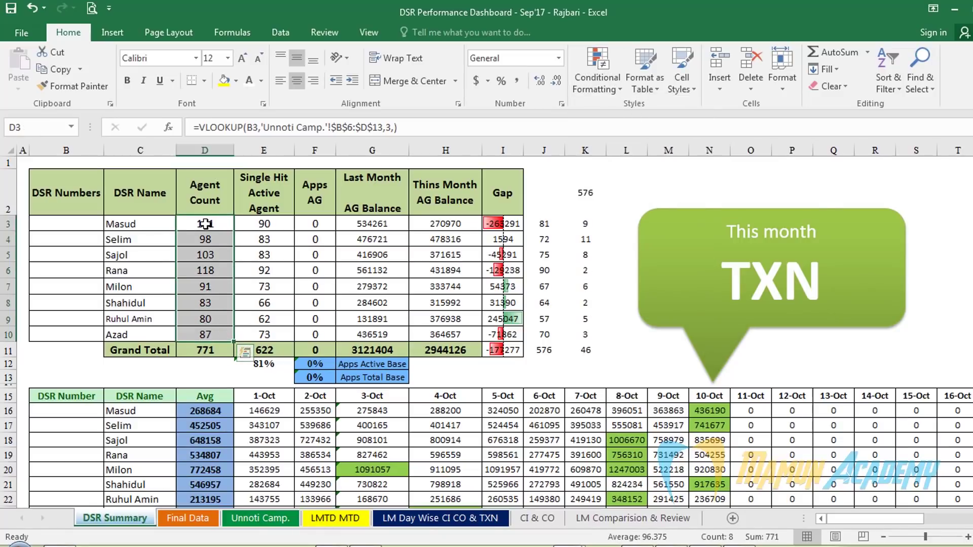
{"action": "left_click_drag", "start_coordinate": [205, 224], "coordinate": [205, 334]}
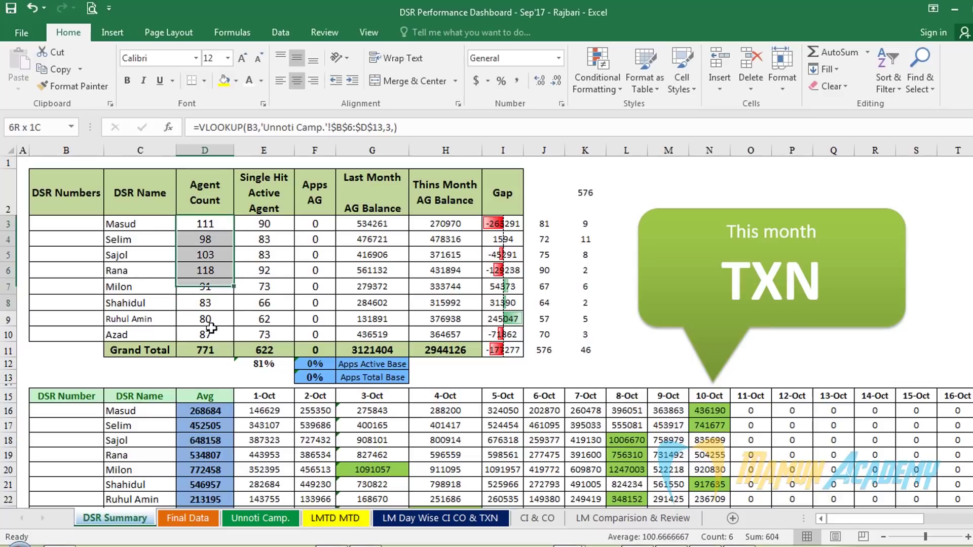
{"action": "left_click", "coordinate": [190, 518]}
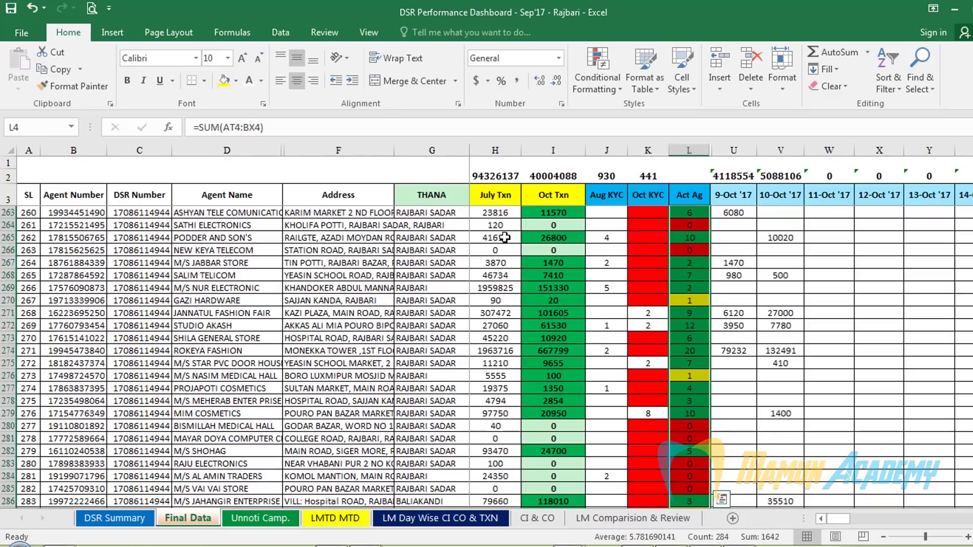
Select the July Txn values H4:H760 with Ctrl+Shift+Down from H4
{"action": "scroll", "coordinate": [505, 237], "scroll_direction": "up", "scroll_amount": 8}
{"action": "scroll", "coordinate": [506, 229], "scroll_direction": "up", "scroll_amount": 5}
{"action": "scroll", "coordinate": [507, 223], "scroll_direction": "up", "scroll_amount": 8}
{"action": "scroll", "coordinate": [508, 222], "scroll_direction": "up", "scroll_amount": 5}
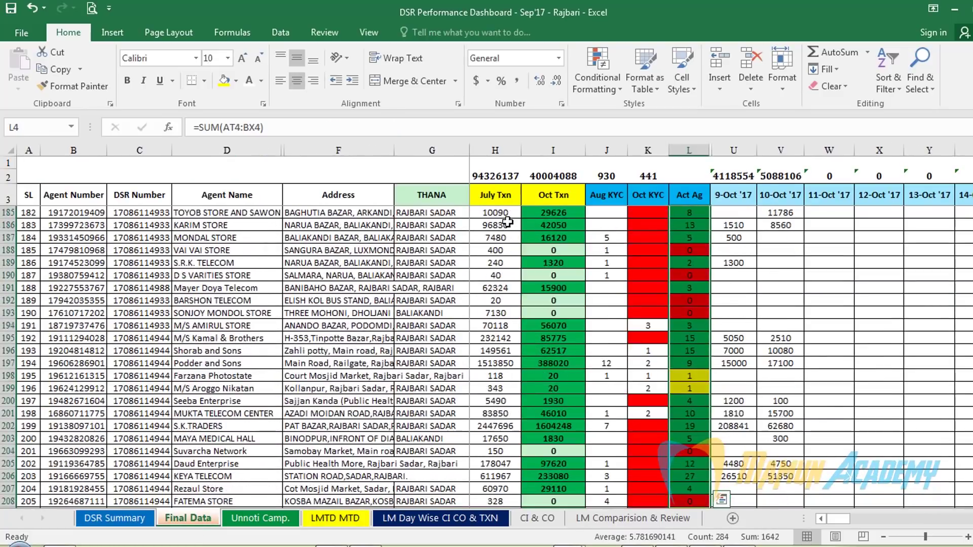
{"action": "scroll", "coordinate": [505, 233], "scroll_direction": "up", "scroll_amount": 7}
{"action": "key", "text": "ctrl+Home"}
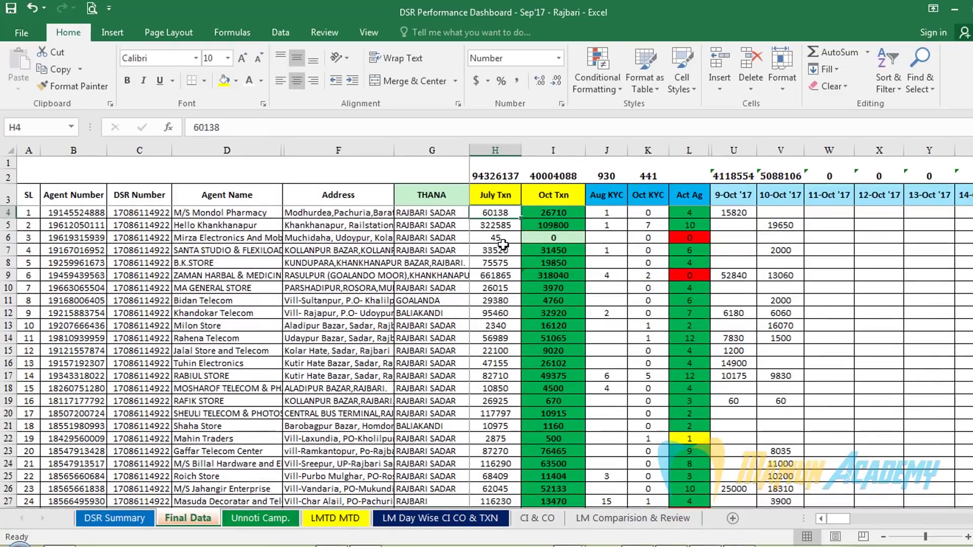
{"action": "left_click", "coordinate": [502, 262]}
{"action": "left_click", "coordinate": [503, 214]}
{"action": "key", "text": "ctrl+shift+Down"}
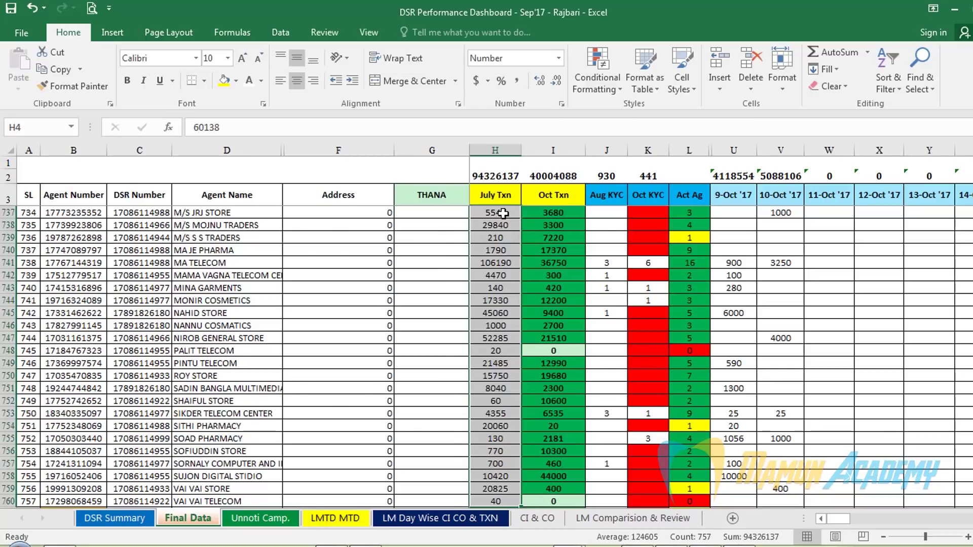
{"action": "key", "text": "shift+BackSpace"}
{"action": "key", "text": "ctrl+shift+Down"}
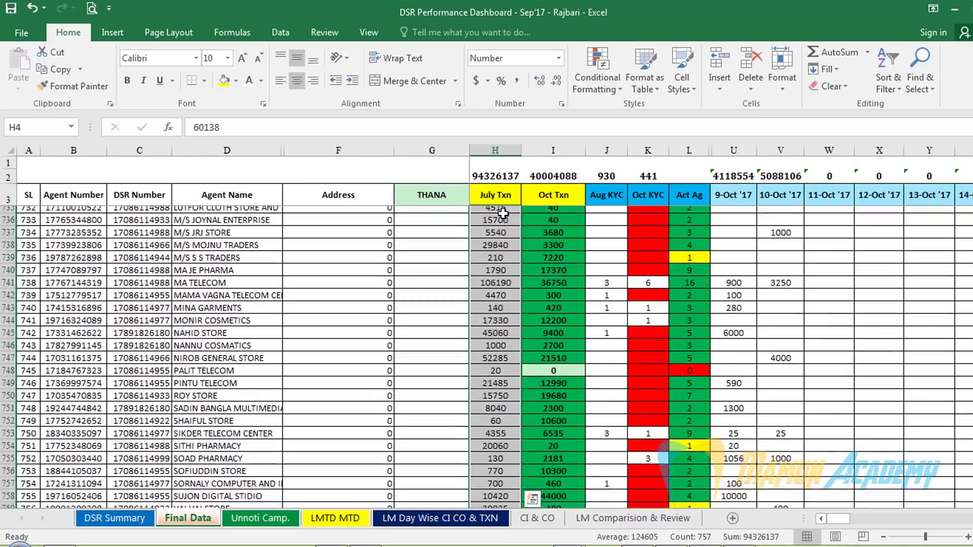
{"action": "key", "text": "shift+BackSpace"}
{"action": "key", "text": "ctrl+BackSpace"}
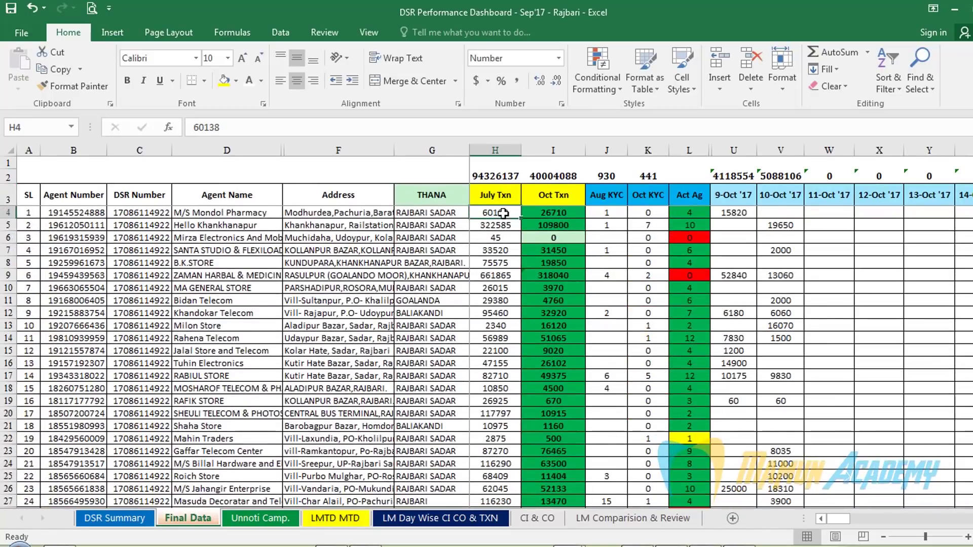
{"action": "key", "text": "Up"}
{"action": "key", "text": "Down"}
{"action": "key", "text": "ctrl+shift+Down"}
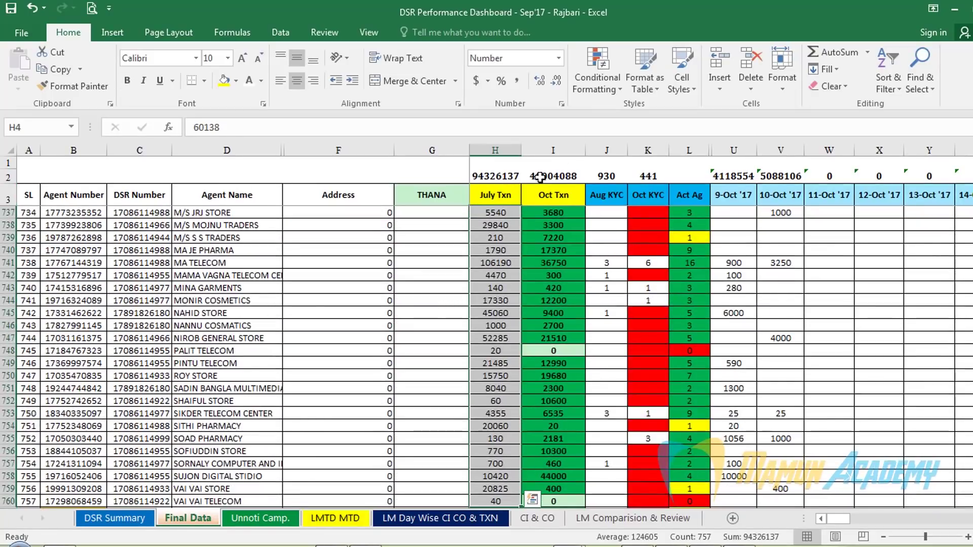
Preview Data Bars for July Txn, cancel without applying, and return to DSR Summary
{"action": "left_click", "coordinate": [597, 71]}
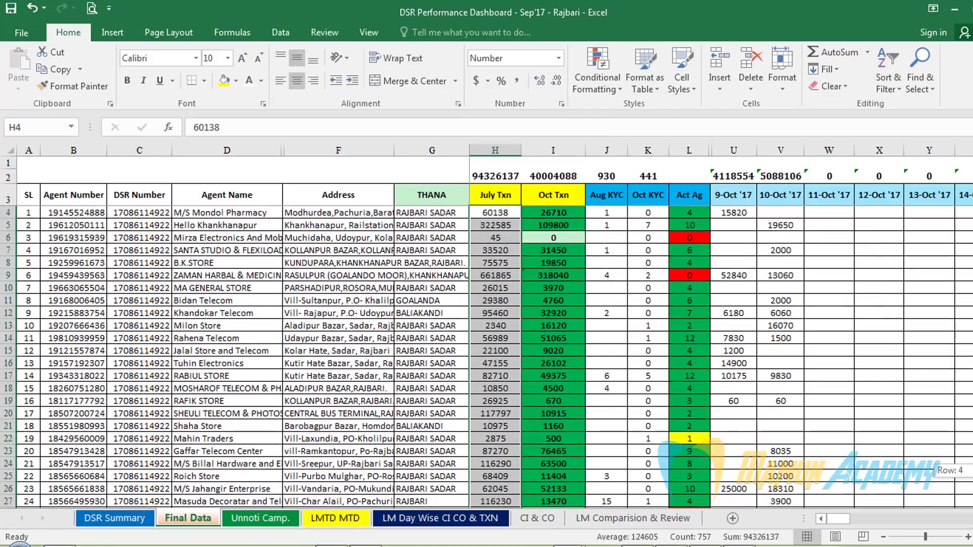
{"action": "left_click", "coordinate": [604, 87]}
{"action": "mouse_move", "coordinate": [625, 179]}
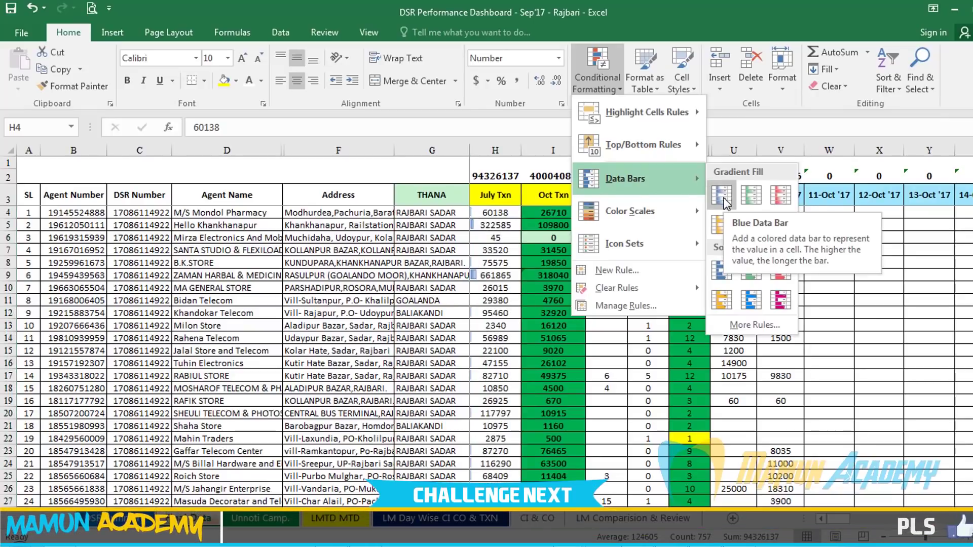
{"action": "key", "text": "Escape"}
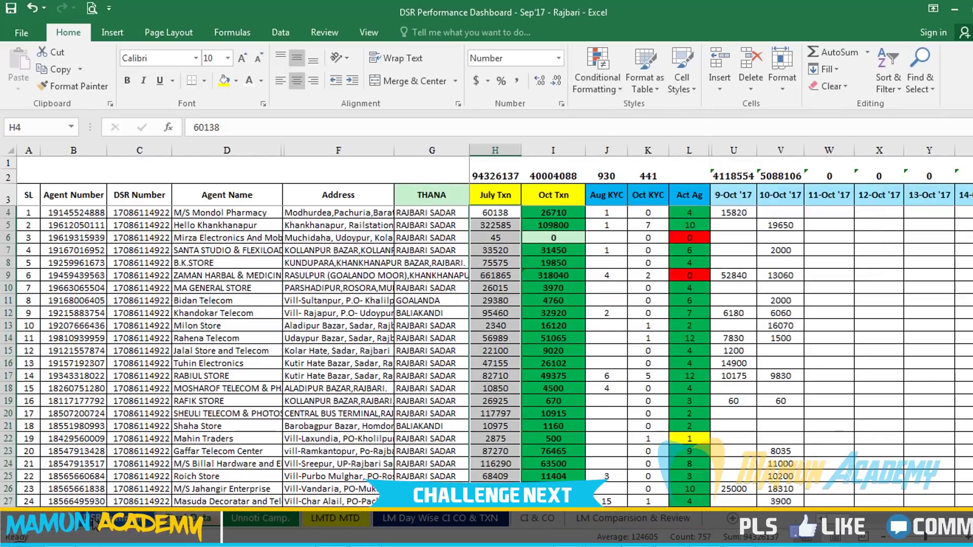
{"action": "left_click", "coordinate": [94, 519]}
Give Agent Count cells D3:D10 Blue Gradient Fill data bars
{"action": "left_click_drag", "start_coordinate": [195, 221], "coordinate": [206, 335]}
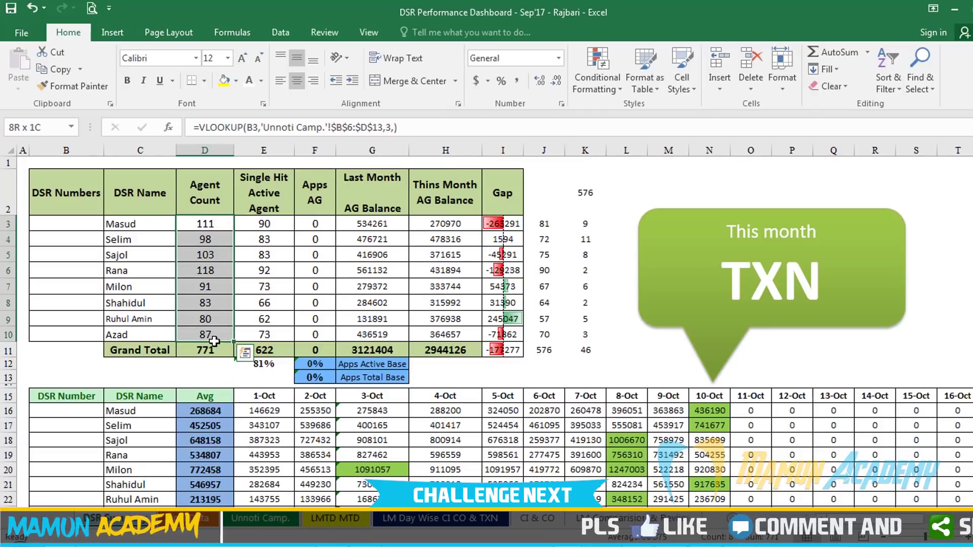
{"action": "left_click", "coordinate": [603, 74]}
{"action": "mouse_move", "coordinate": [625, 179]}
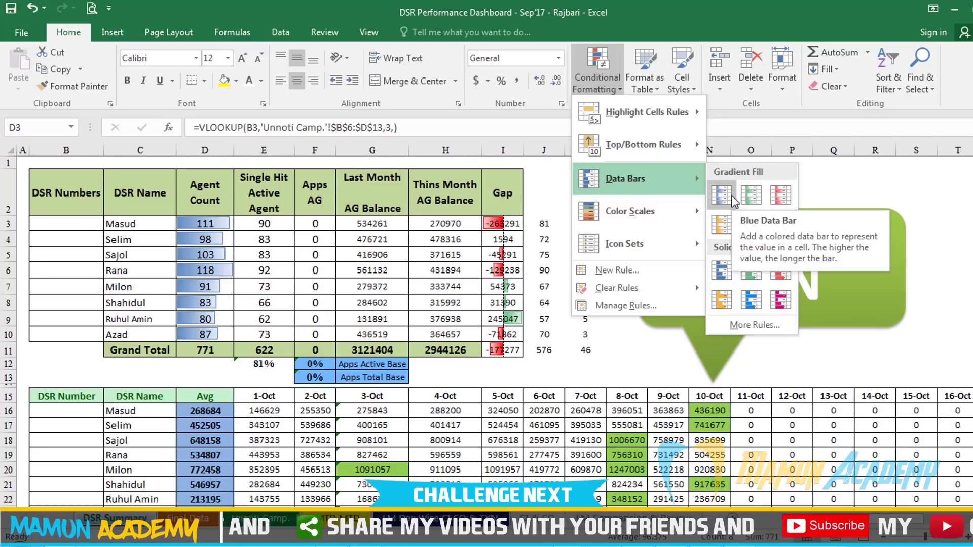
{"action": "left_click", "coordinate": [733, 200]}
{"action": "left_click", "coordinate": [216, 308]}
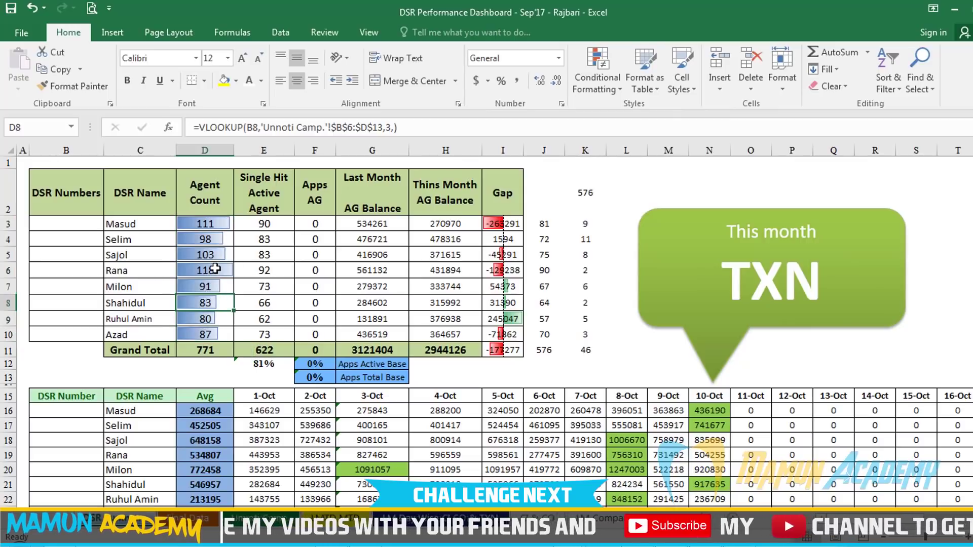
{"action": "left_click", "coordinate": [215, 268]}
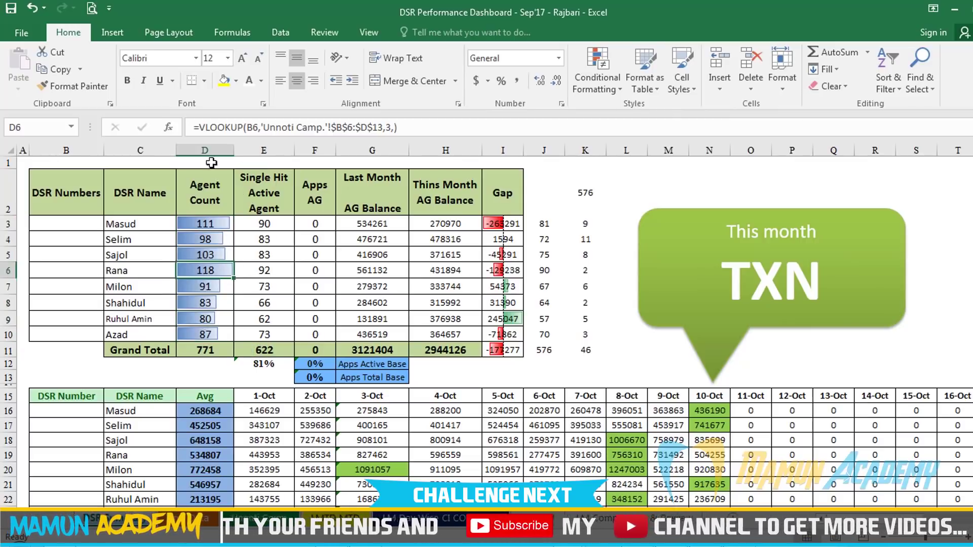
Widen column D so the bars stretch further, then reselect D3:D10
{"action": "left_click_drag", "start_coordinate": [234, 150], "coordinate": [326, 150]}
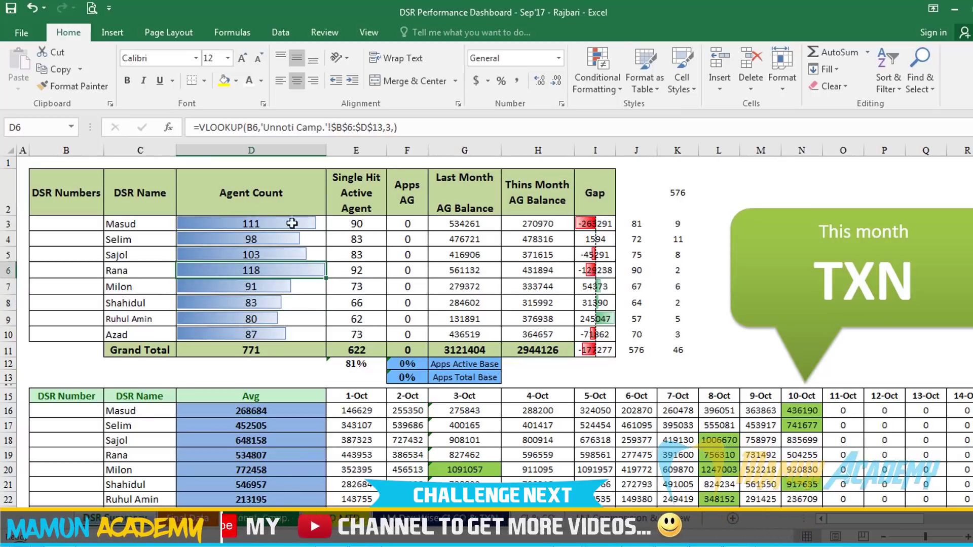
{"action": "left_click", "coordinate": [307, 224]}
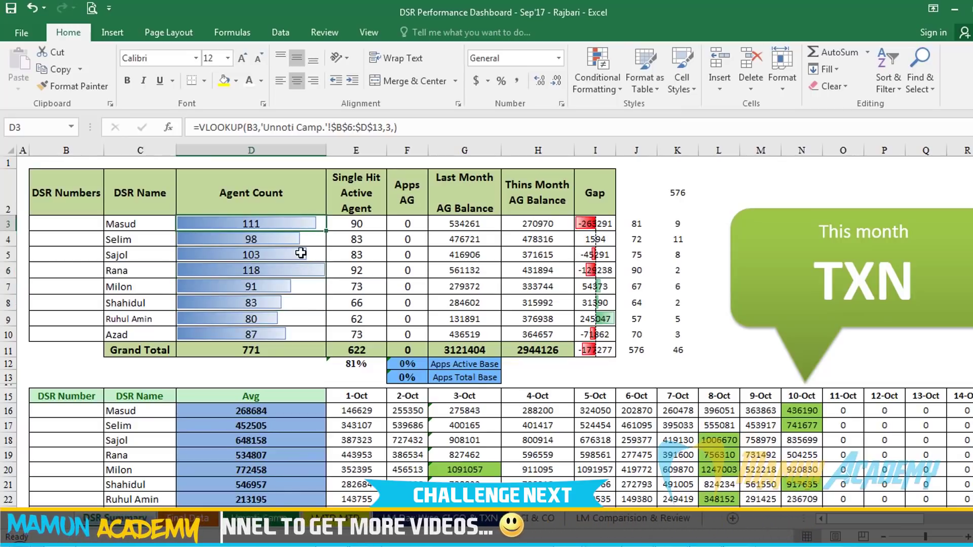
{"action": "left_click_drag", "start_coordinate": [311, 223], "coordinate": [313, 336]}
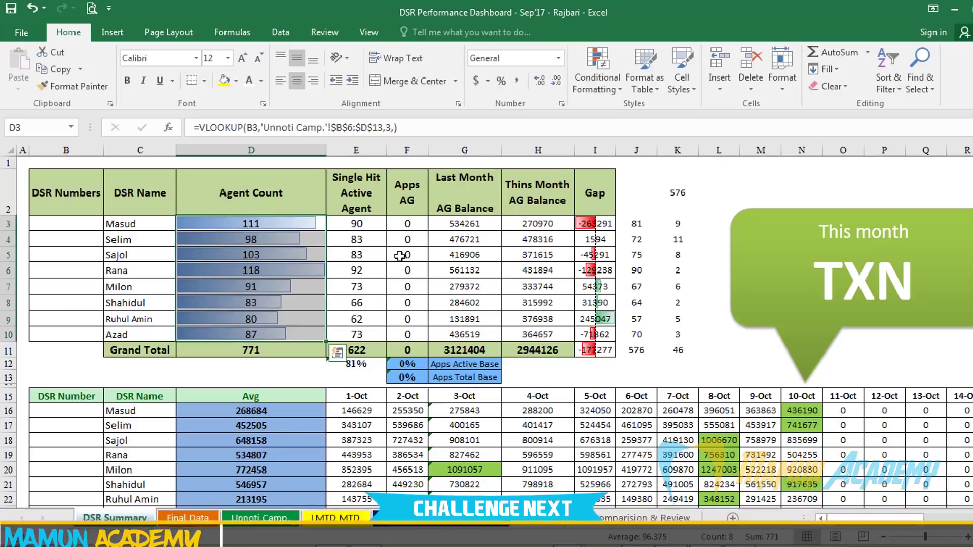
{"action": "left_click", "coordinate": [598, 81]}
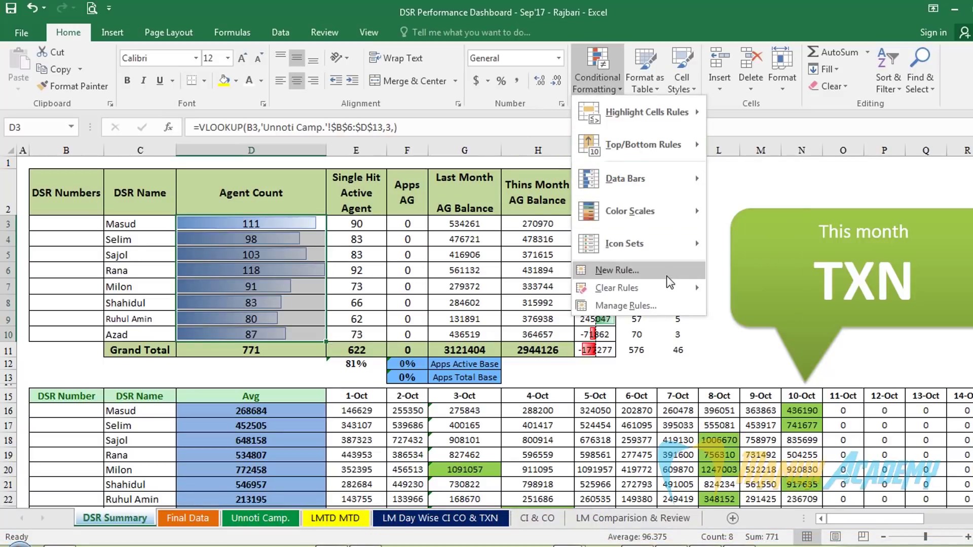
Clear the existing data bars and apply Light Blue Gradient data bars to Agent Count
{"action": "mouse_move", "coordinate": [616, 287]}
{"action": "left_click", "coordinate": [785, 291]}
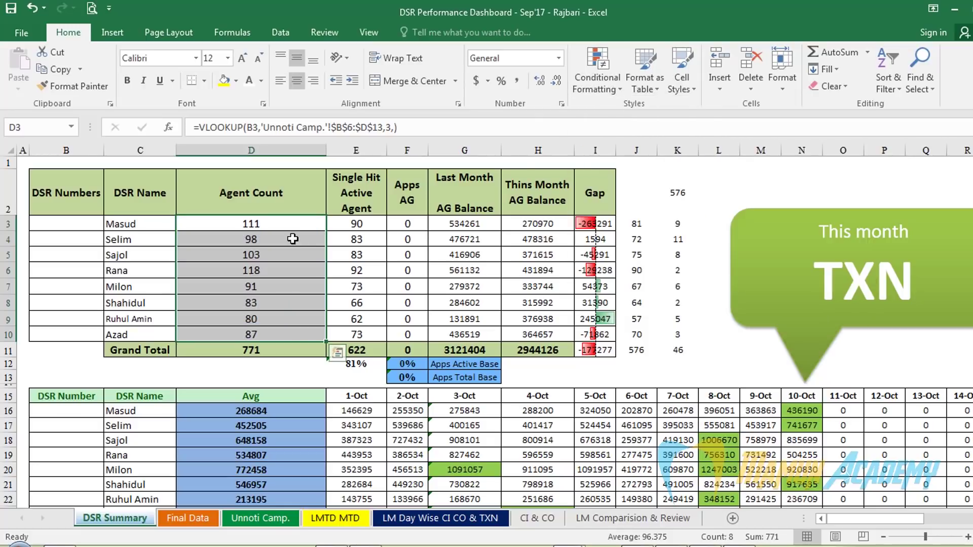
{"action": "left_click", "coordinate": [596, 72]}
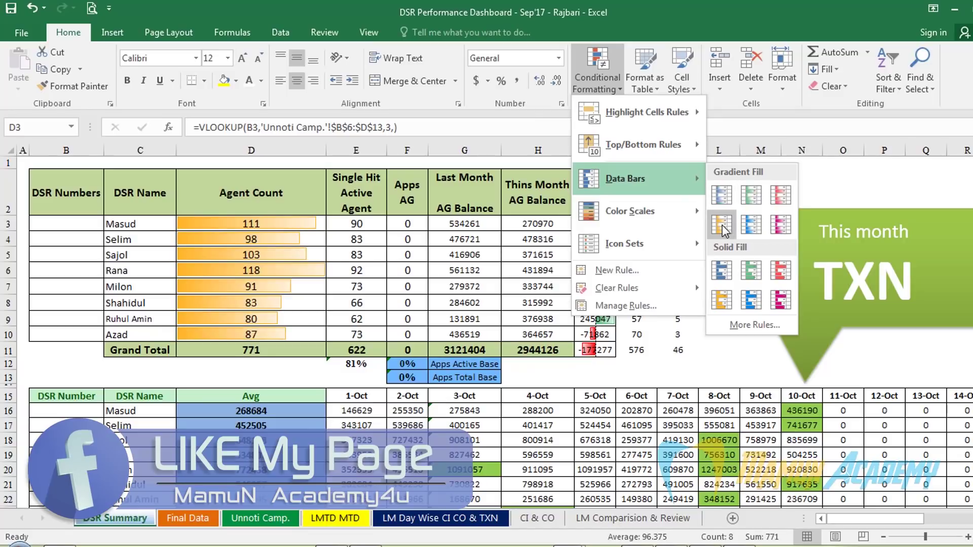
{"action": "left_click", "coordinate": [749, 226]}
{"action": "left_click", "coordinate": [305, 303]}
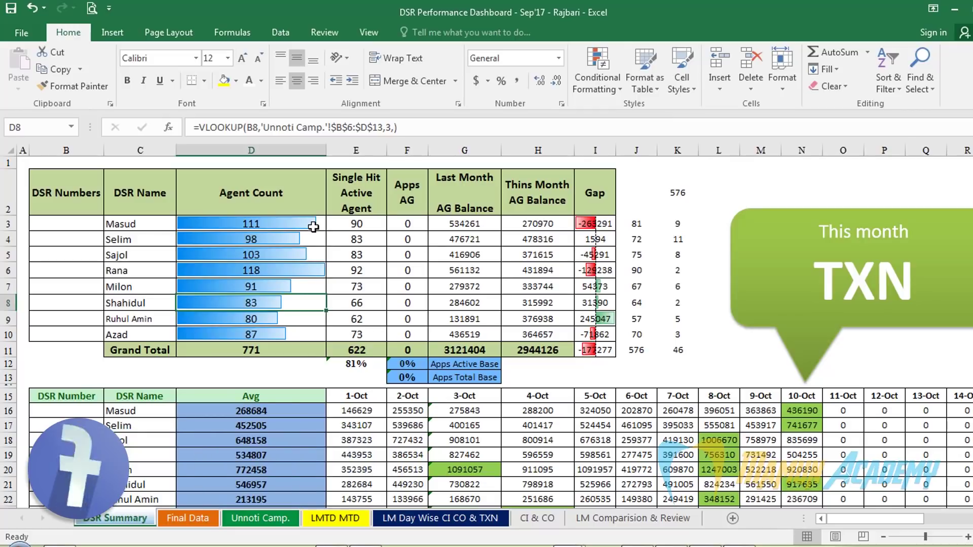
Clear the Agent Count rules again, reapply blue gradient data bars, then undo them
{"action": "left_click_drag", "start_coordinate": [289, 223], "coordinate": [291, 328]}
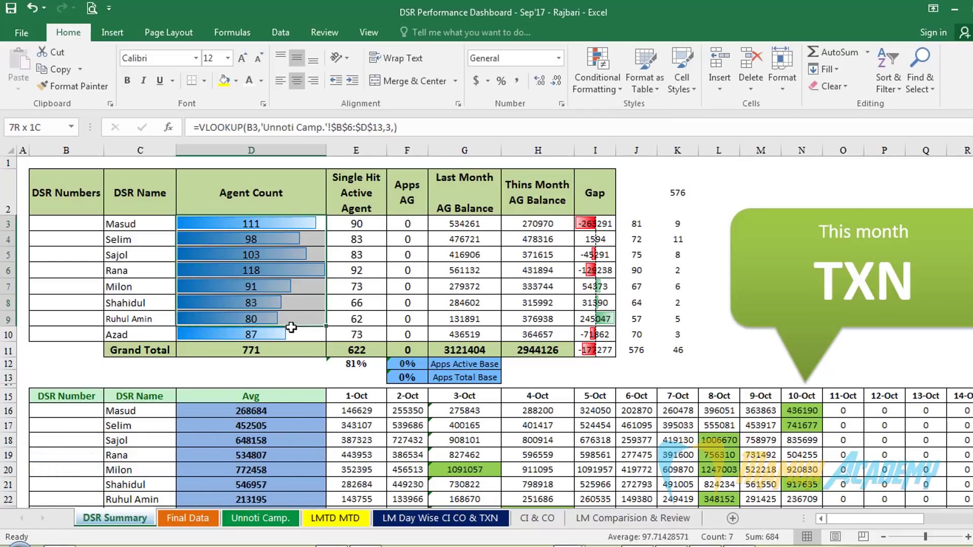
{"action": "left_click", "coordinate": [598, 81]}
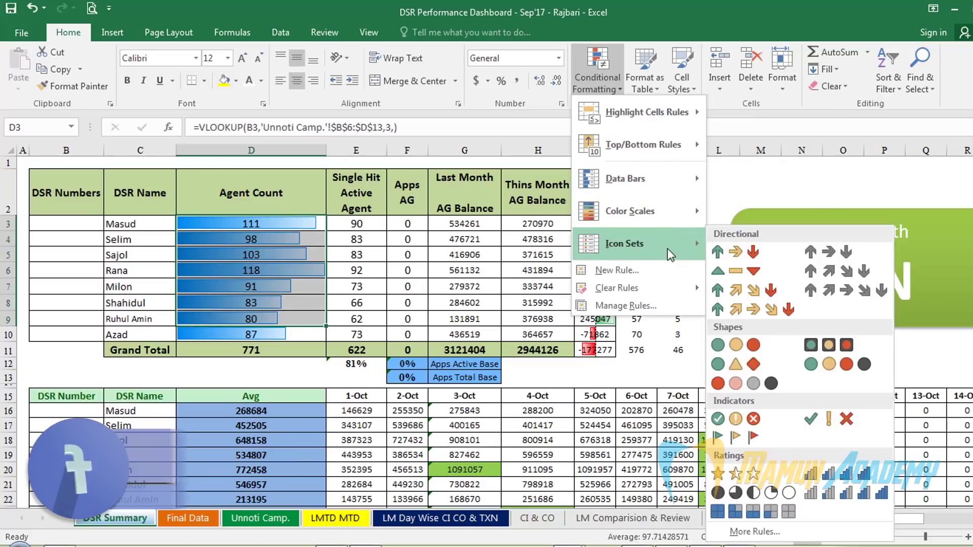
{"action": "mouse_move", "coordinate": [617, 287]}
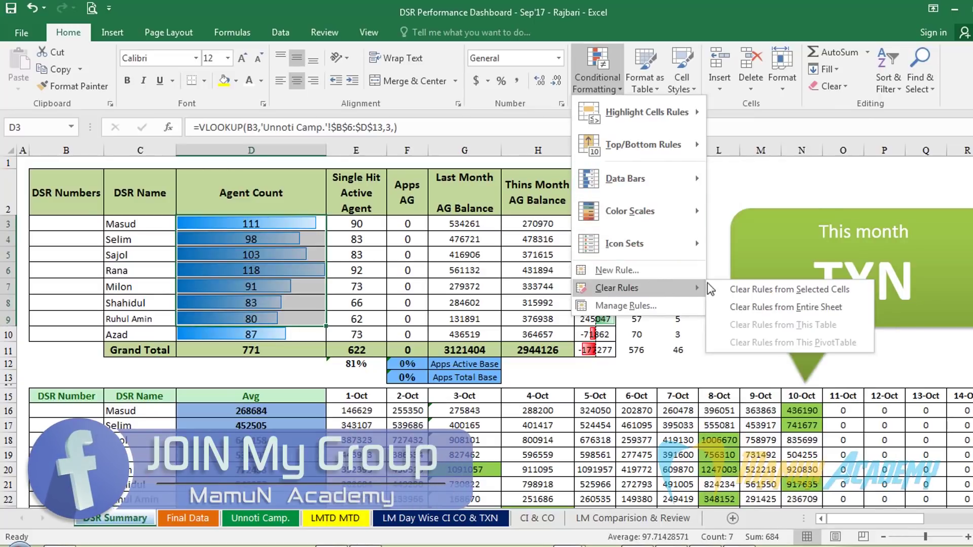
{"action": "left_click", "coordinate": [756, 289]}
{"action": "left_click", "coordinate": [598, 76]}
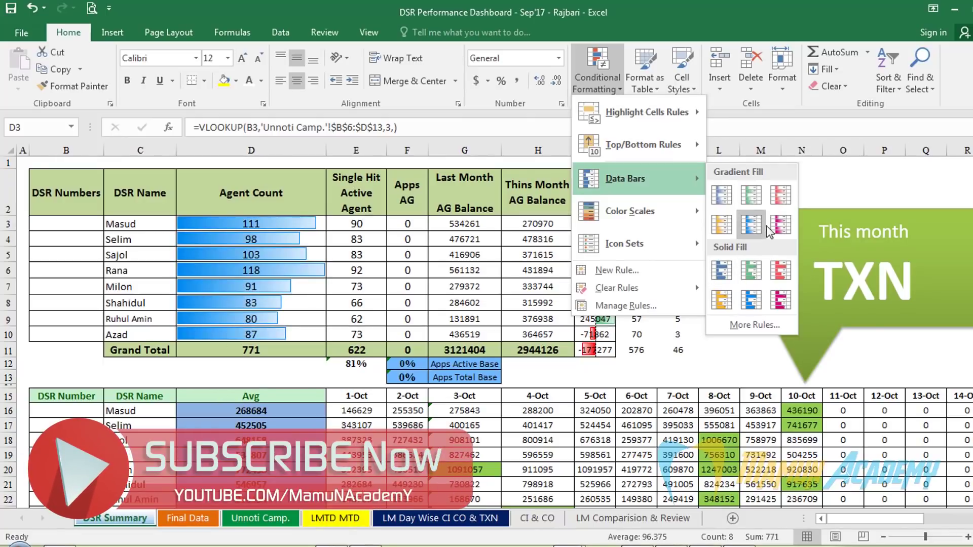
{"action": "left_click", "coordinate": [752, 229]}
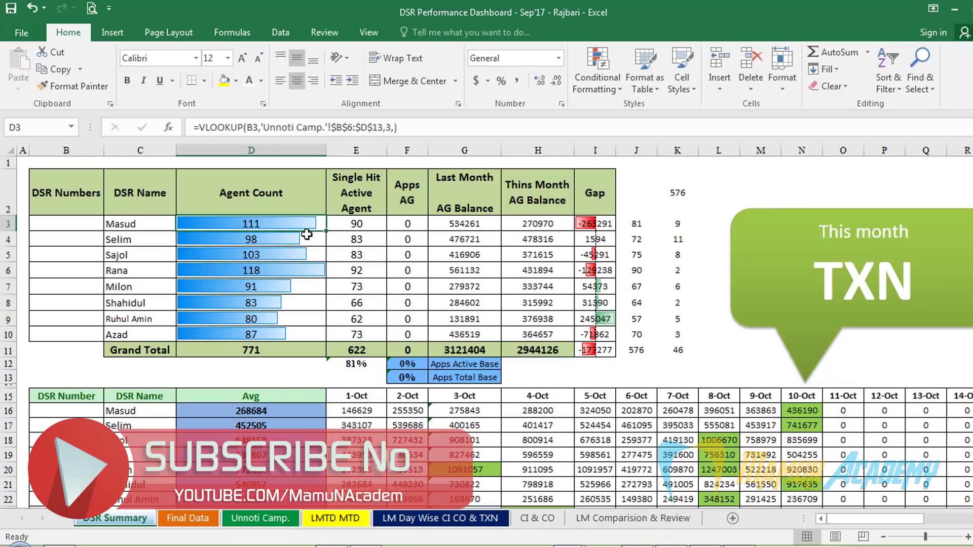
{"action": "key", "text": "ctrl+z"}
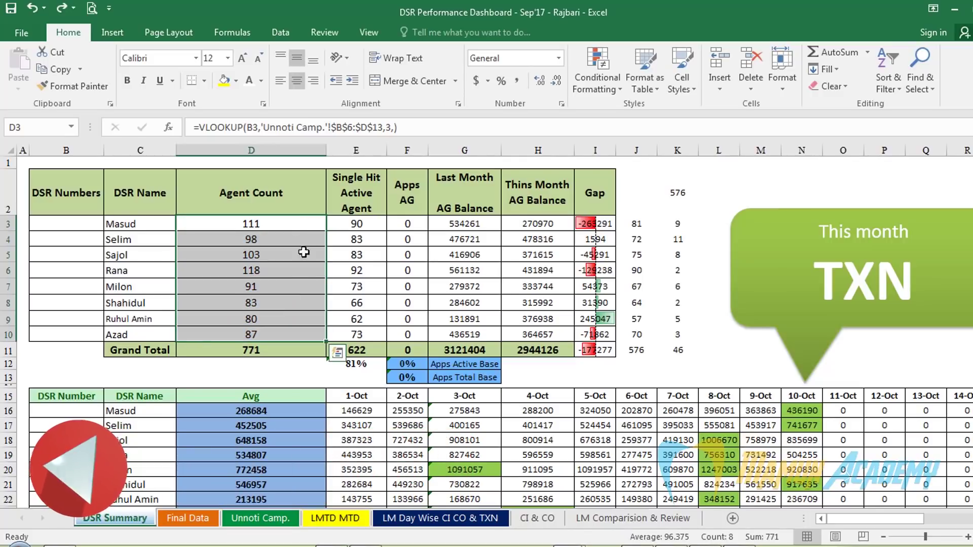
Give the Agent Count cells Solid Fill blue data bars
{"action": "left_click", "coordinate": [590, 89]}
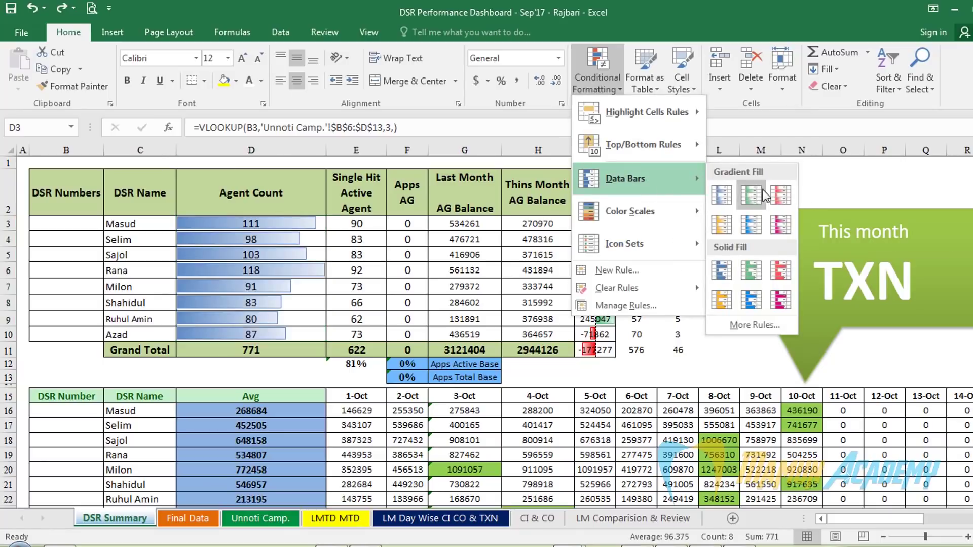
{"action": "left_click", "coordinate": [729, 271]}
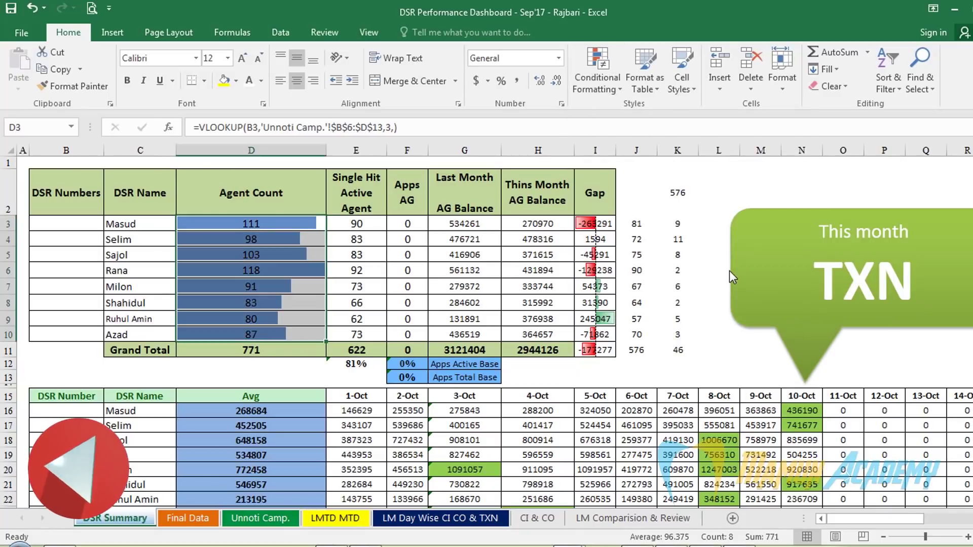
{"action": "left_click", "coordinate": [294, 319]}
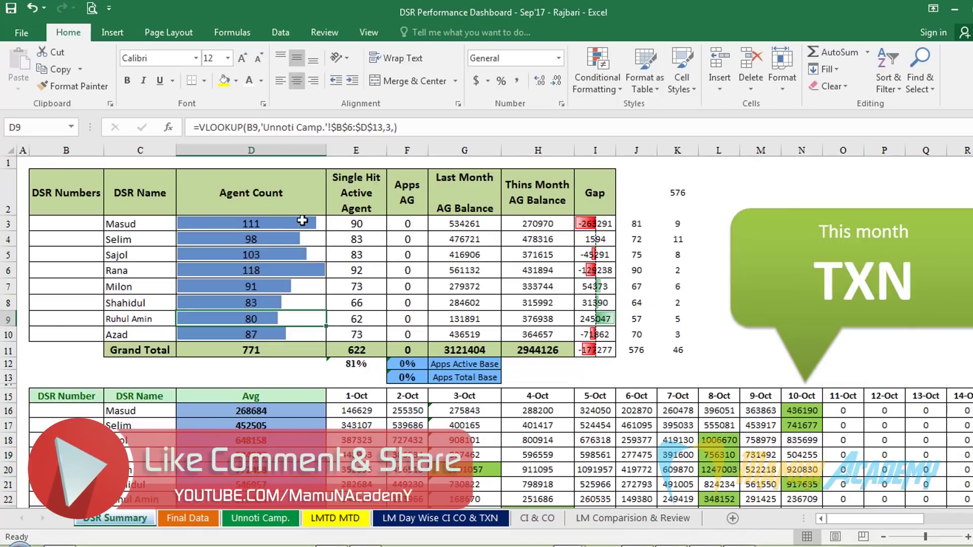
Select D3:D10 and clear conditional formatting rules from the entire sheet
{"action": "left_click_drag", "start_coordinate": [301, 227], "coordinate": [283, 350]}
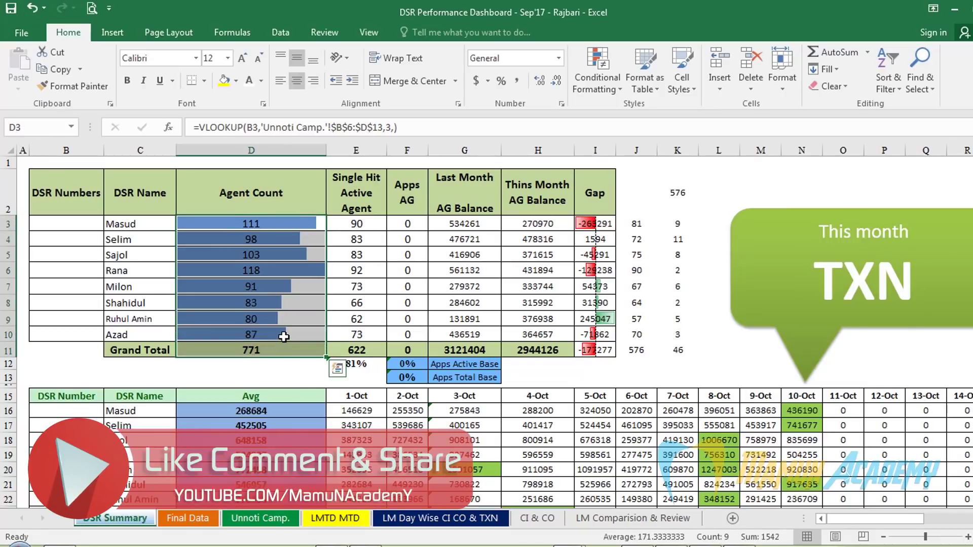
{"action": "left_click_drag", "start_coordinate": [287, 224], "coordinate": [290, 320]}
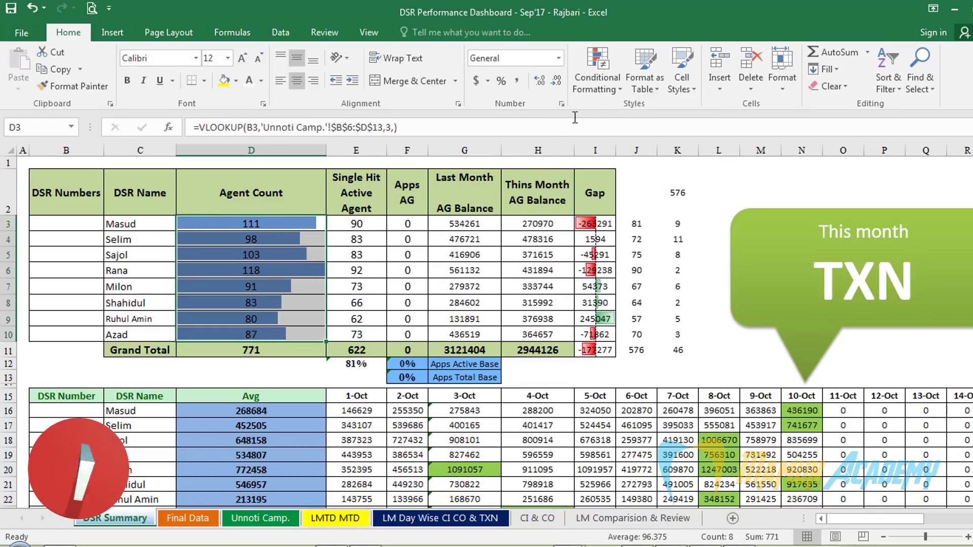
{"action": "left_click", "coordinate": [597, 81]}
{"action": "mouse_move", "coordinate": [616, 288]}
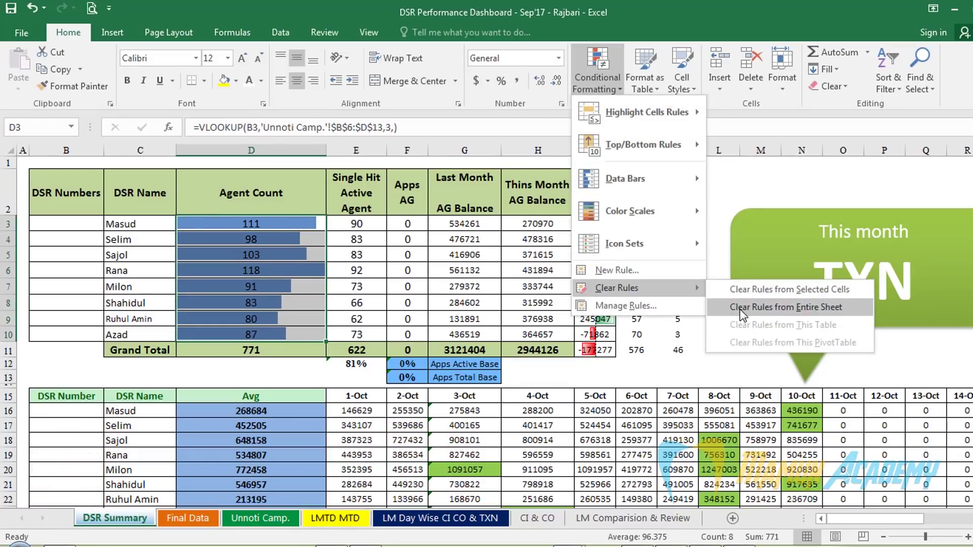
{"action": "left_click", "coordinate": [791, 305]}
{"action": "left_click", "coordinate": [598, 81]}
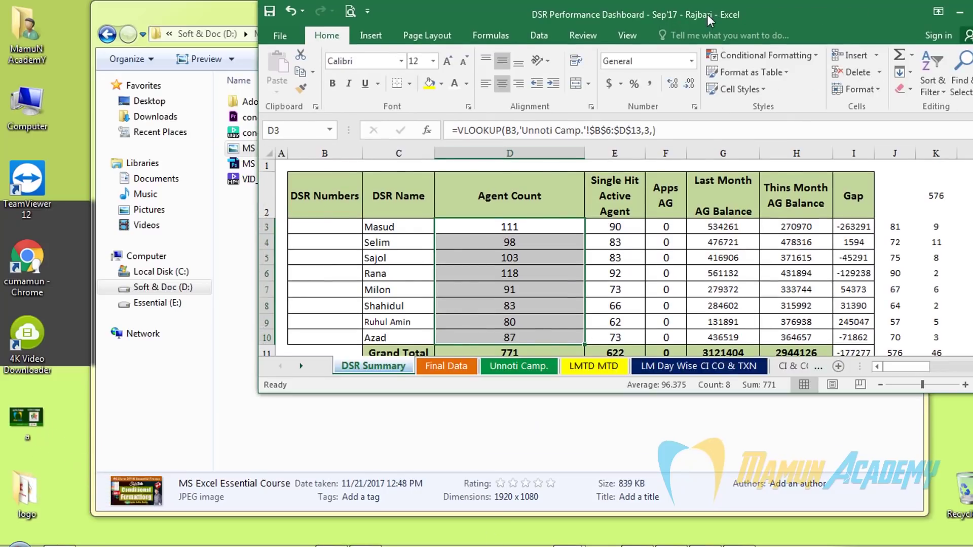
Dismiss the Conditional Formatting menu and switch to the Final Data sheet
{"action": "double_click", "coordinate": [708, 14]}
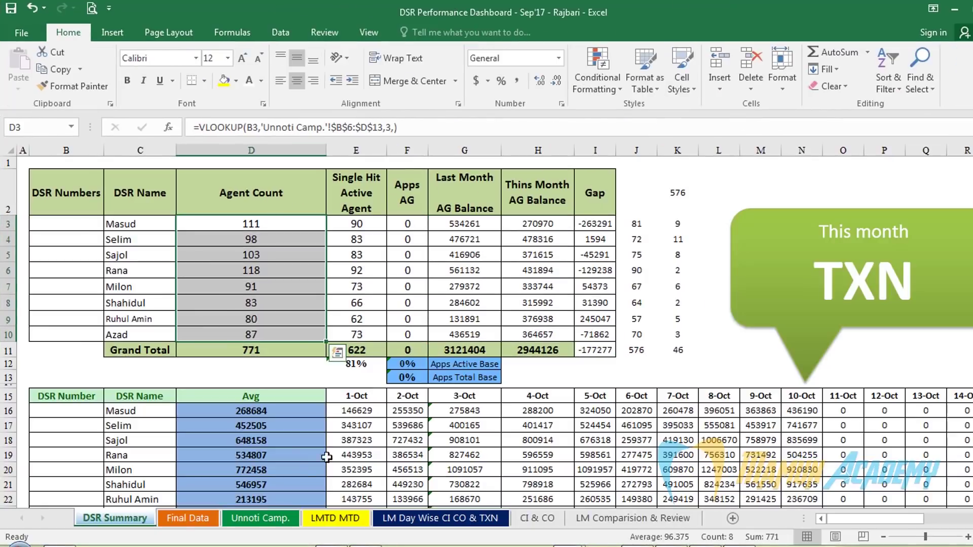
{"action": "left_click", "coordinate": [209, 519]}
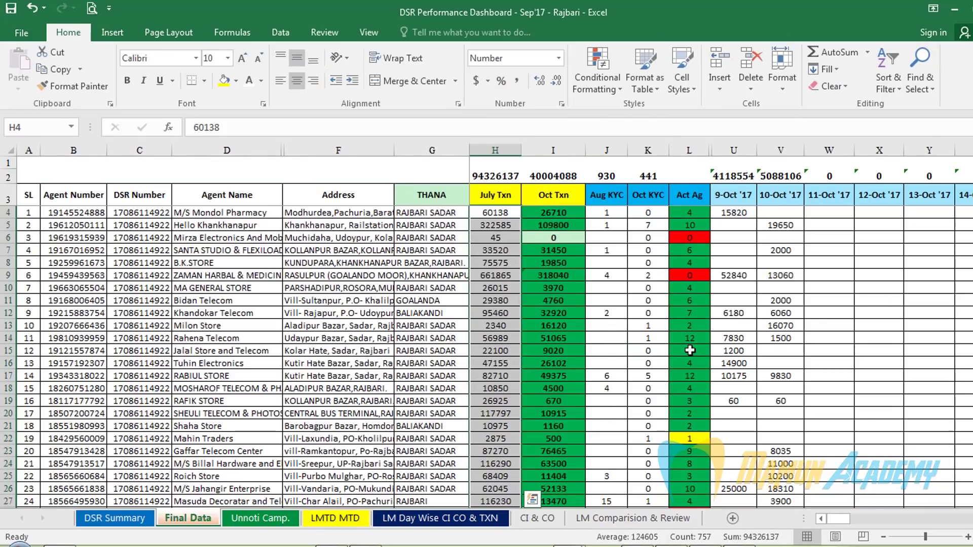
Re-enter cell L18 on the Final Data sheet unchanged
{"action": "left_click", "coordinate": [689, 350]}
{"action": "left_click", "coordinate": [692, 387]}
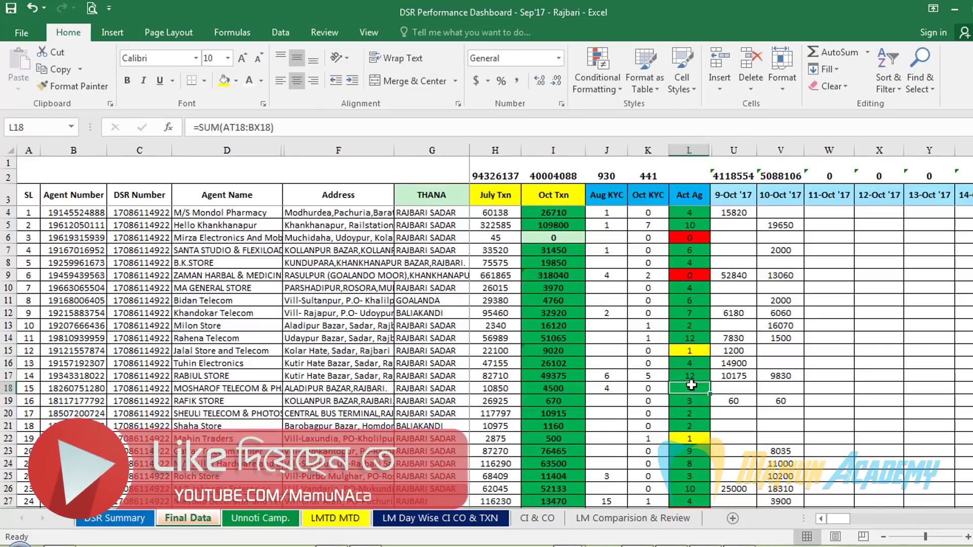
{"action": "double_click", "coordinate": [692, 387]}
{"action": "key", "text": "Return"}
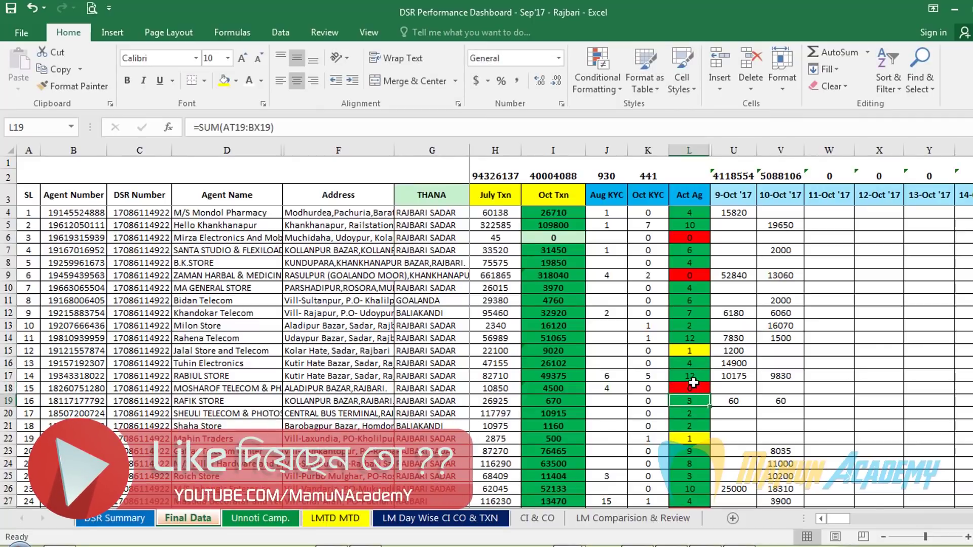
Return to DSR Summary, check the Conditional Formatting menu, and select cell K11
{"action": "left_click", "coordinate": [136, 519]}
{"action": "left_click", "coordinate": [599, 84]}
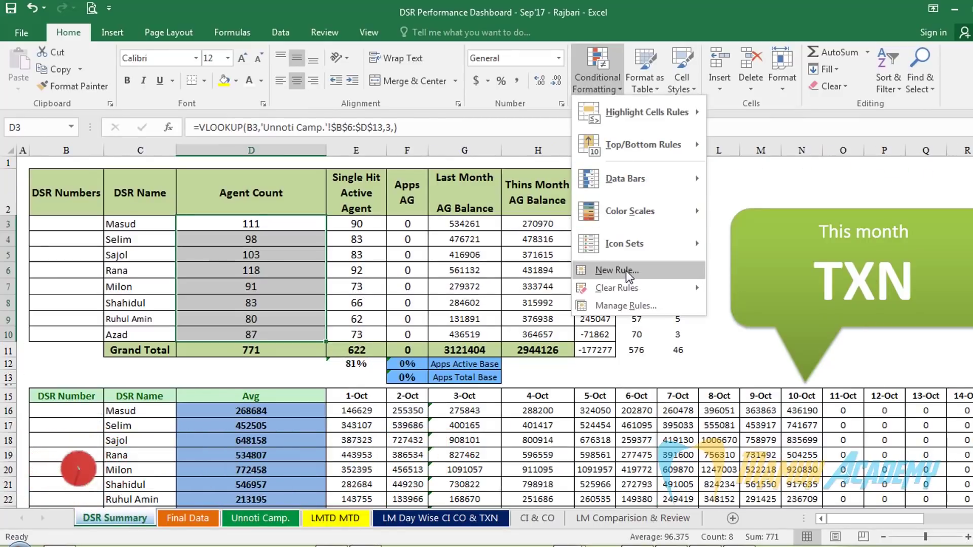
{"action": "left_click", "coordinate": [587, 60]}
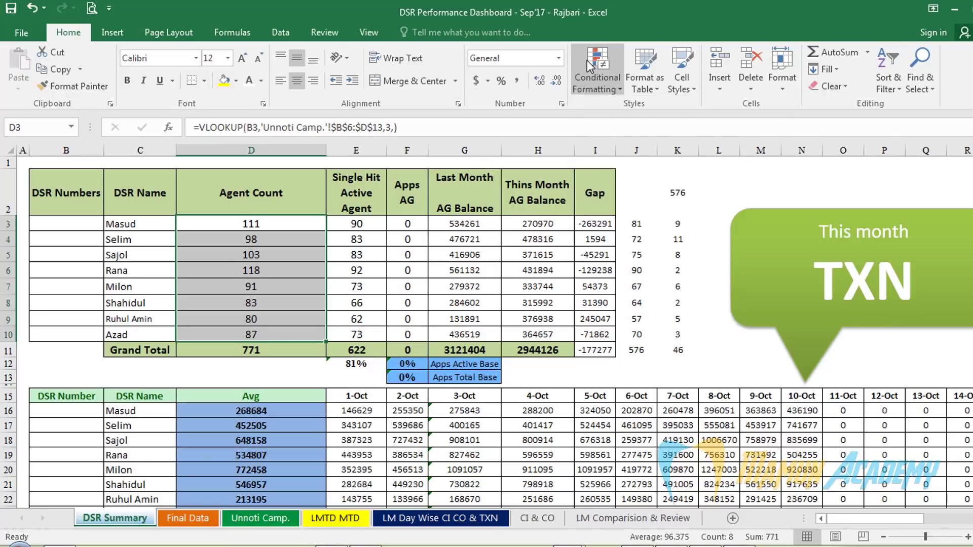
{"action": "left_click", "coordinate": [663, 351]}
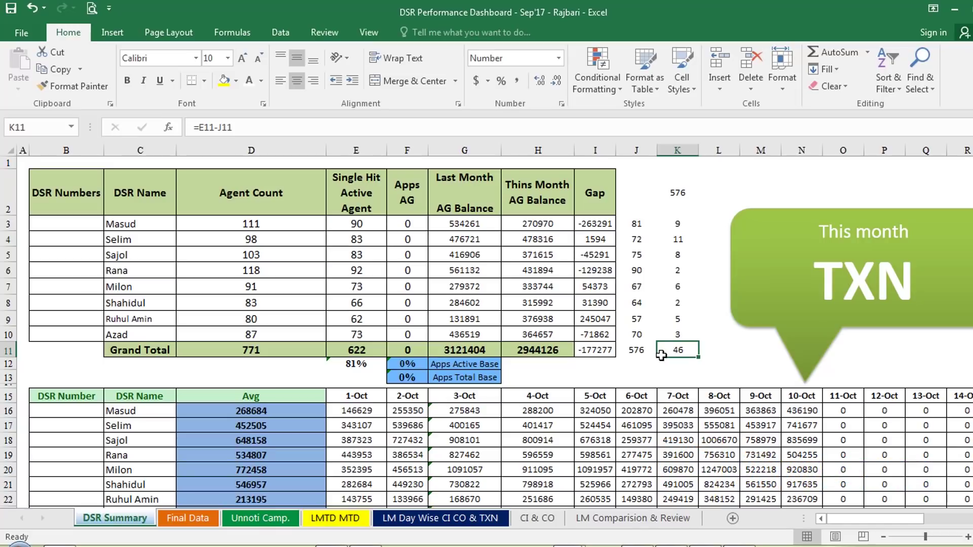
Move through the sheet tabs to the LM Comparision & Review sheet
{"action": "left_click", "coordinate": [188, 518]}
{"action": "left_click", "coordinate": [260, 518]}
{"action": "left_click", "coordinate": [335, 518]}
{"action": "left_click", "coordinate": [440, 518]}
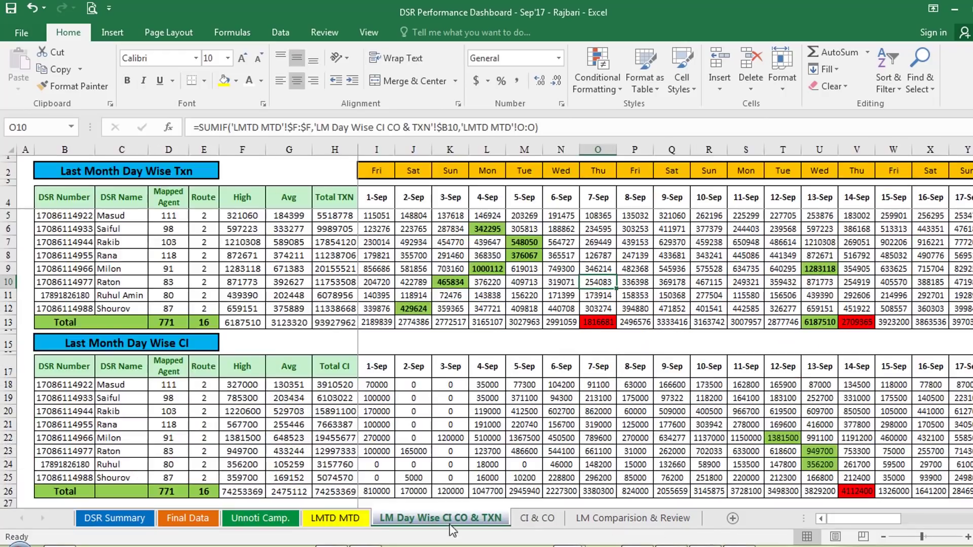
{"action": "left_click", "coordinate": [537, 519]}
{"action": "left_click", "coordinate": [600, 522]}
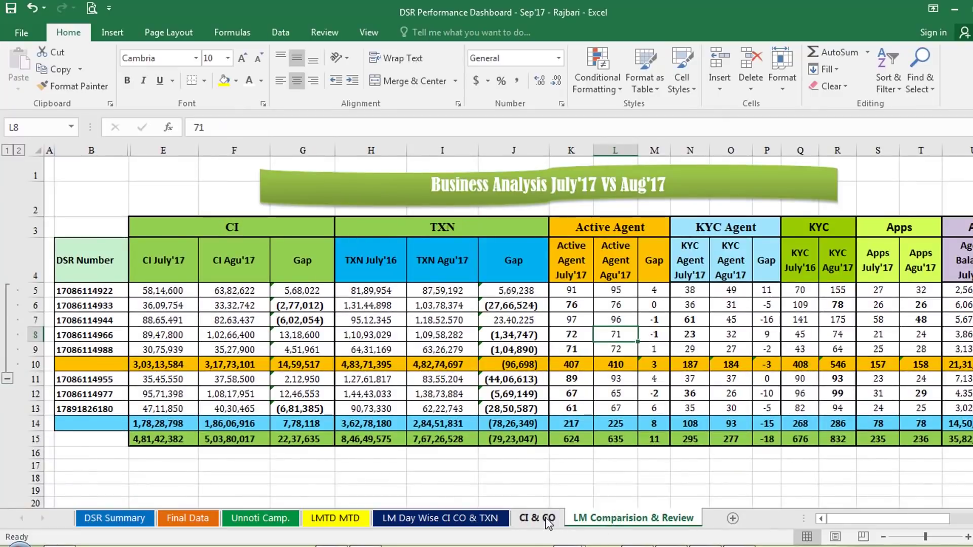